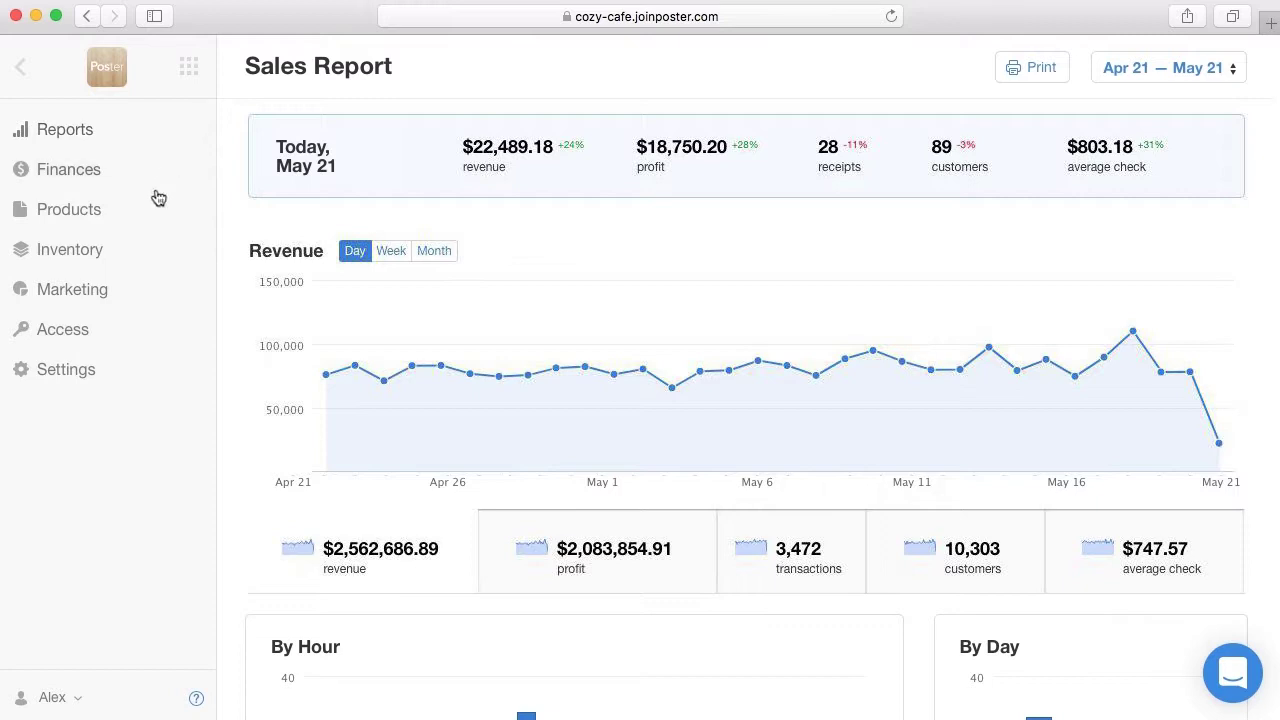
- Start a new customer group named '5%' under Marketing > Customer groups
{"action": "left_click", "coordinate": [89, 295]}
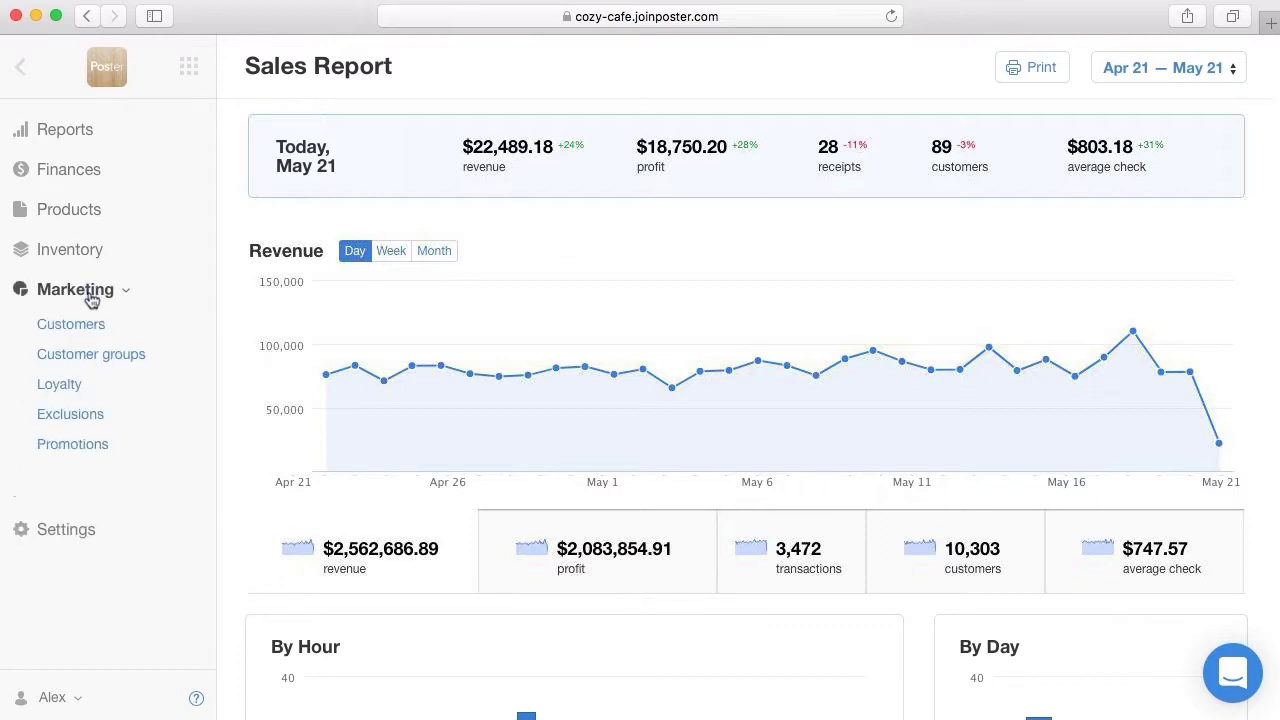
{"action": "left_click", "coordinate": [97, 355]}
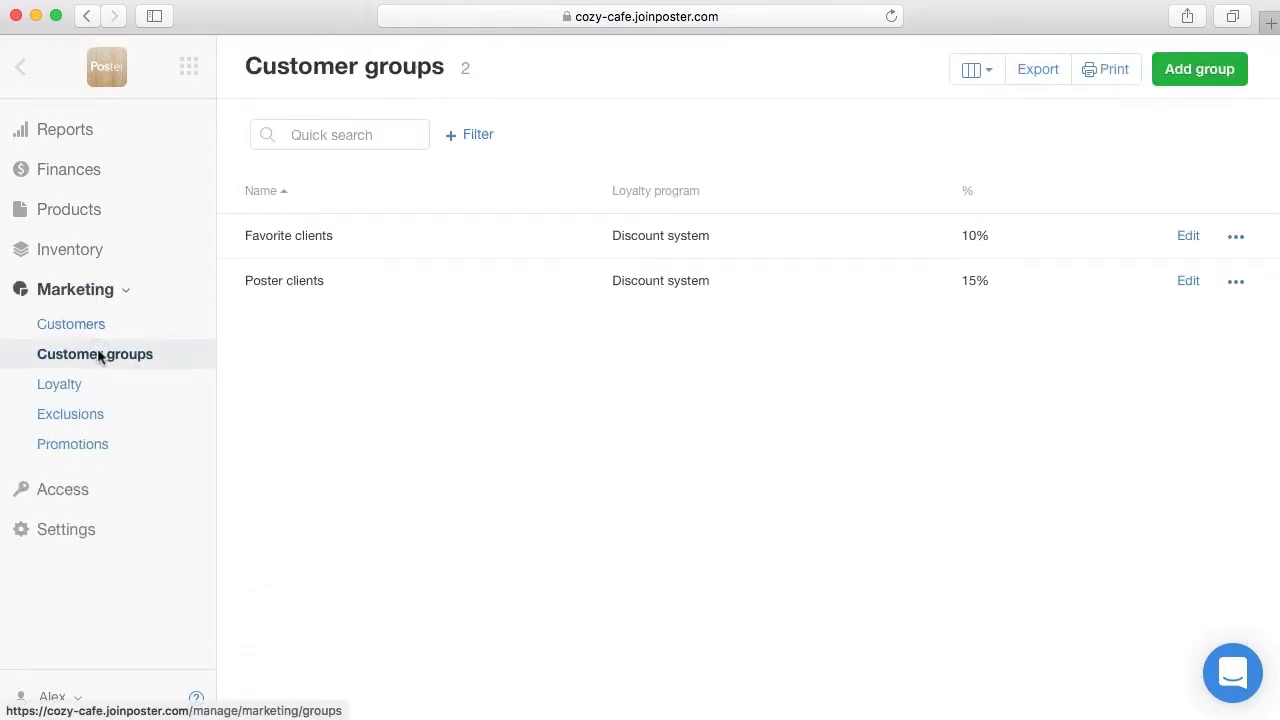
{"action": "left_click", "coordinate": [1179, 75]}
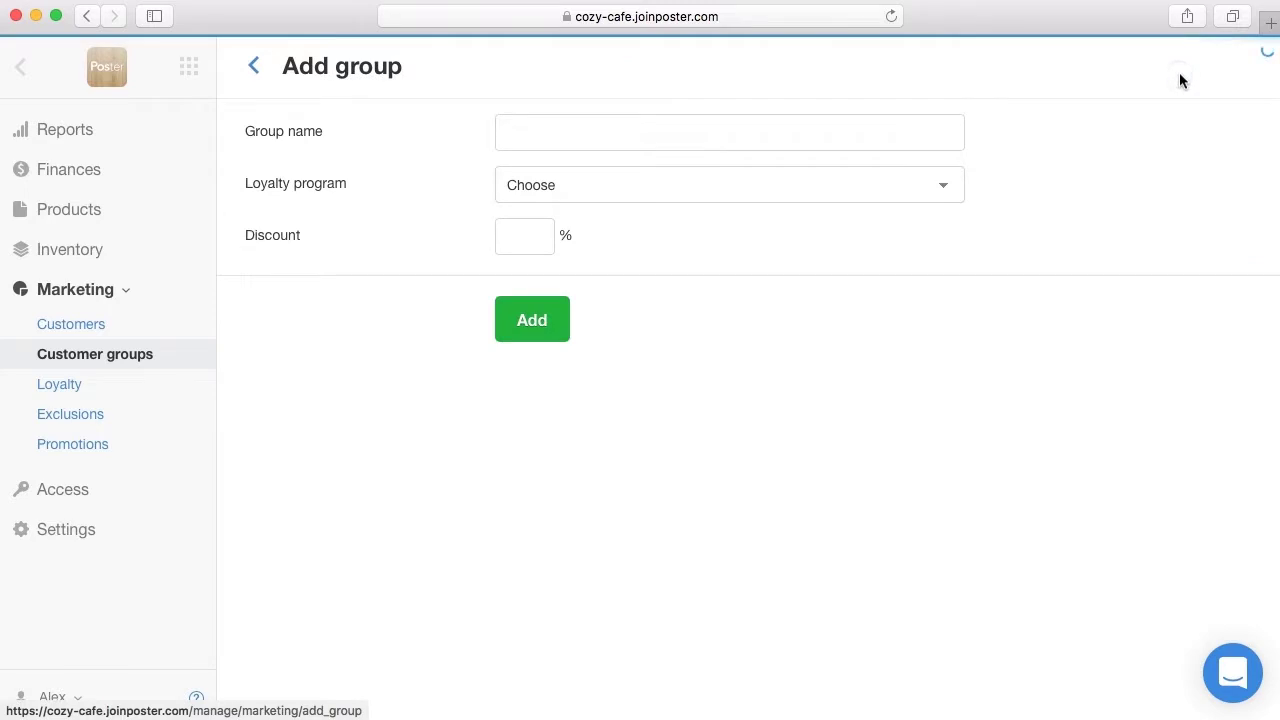
{"action": "left_click", "coordinate": [943, 123]}
{"action": "type", "text": "5"}
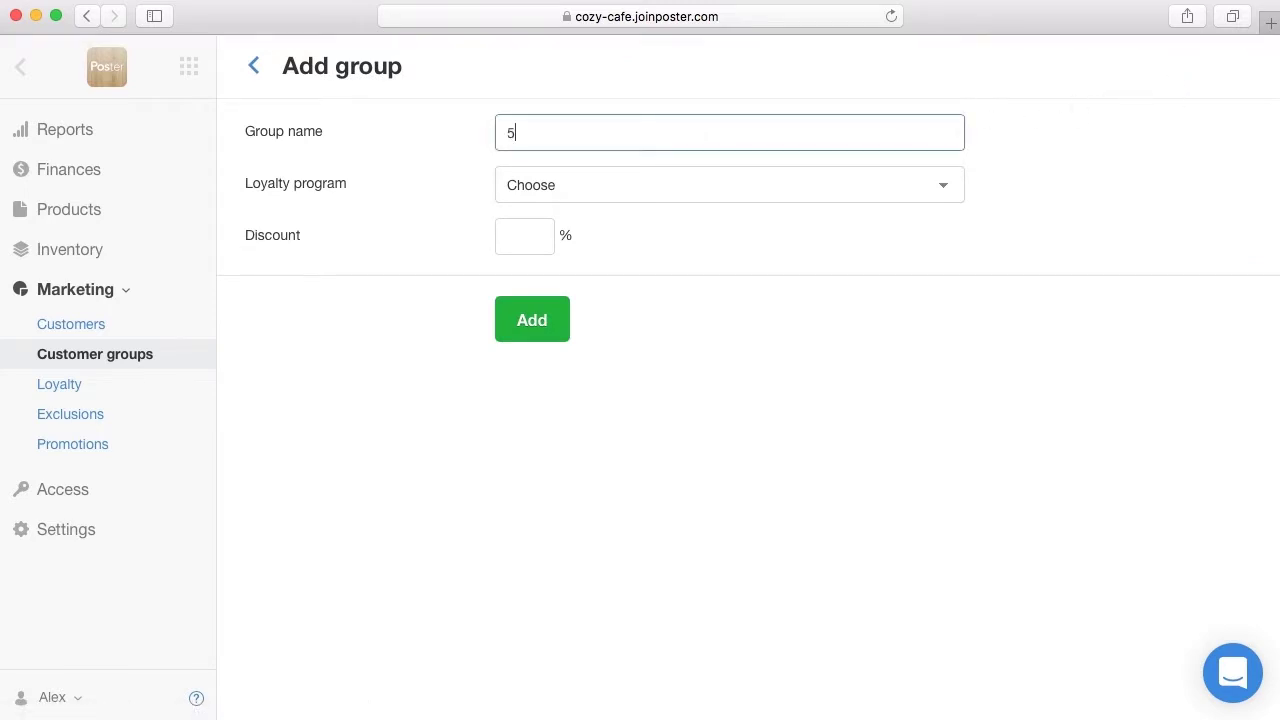
{"action": "type", "text": "%"}
- Put the group on the points-based system with 5% bonus and $20 birthday bonus
{"action": "left_click", "coordinate": [931, 186]}
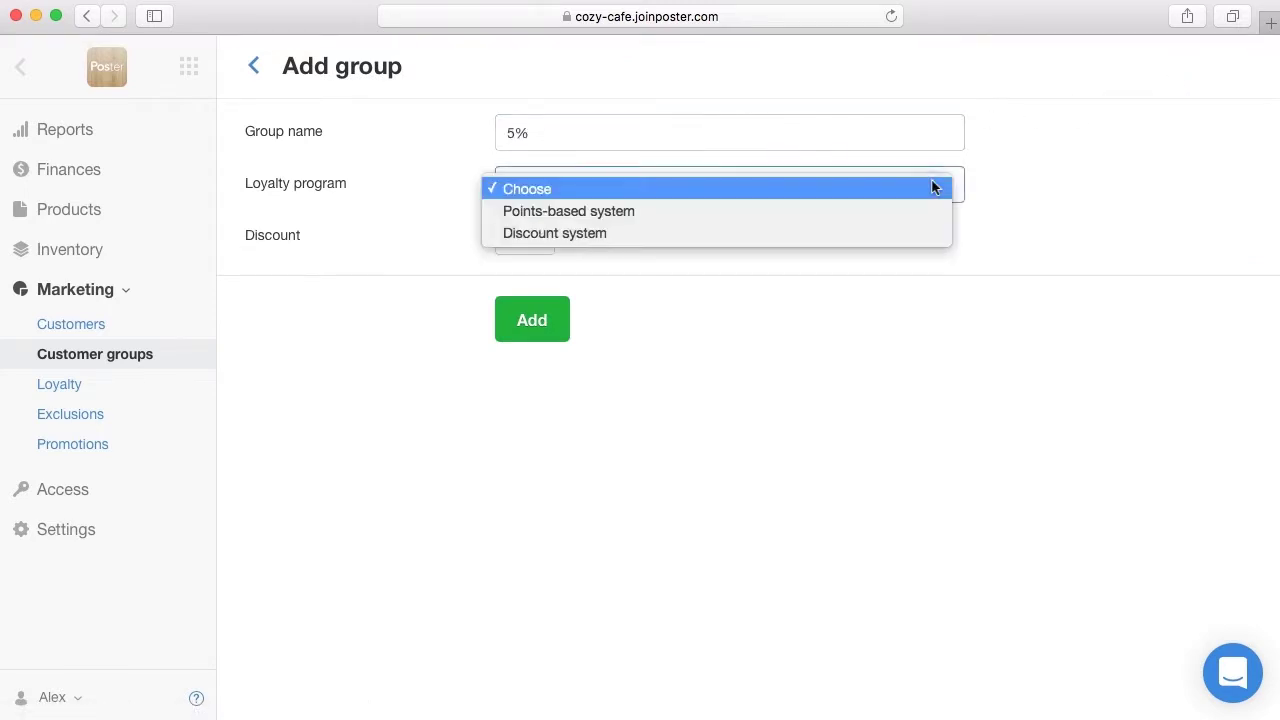
{"action": "left_click", "coordinate": [928, 208]}
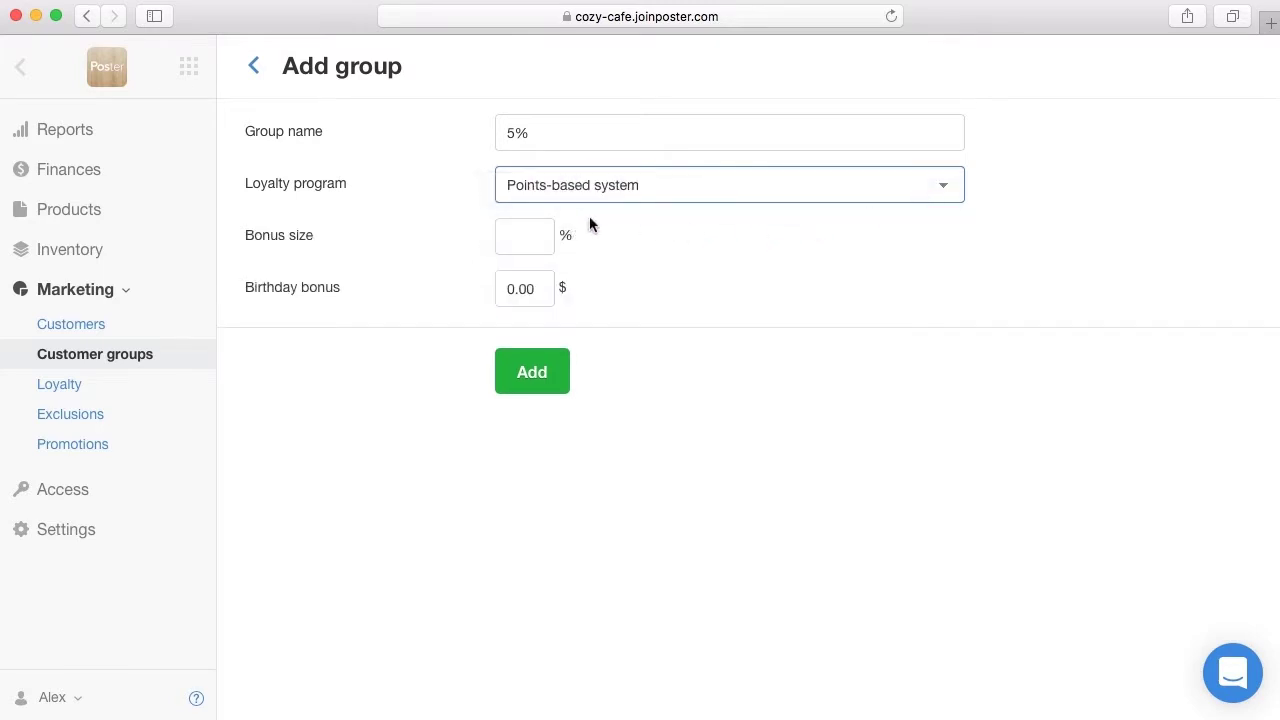
{"action": "left_click", "coordinate": [526, 230]}
{"action": "type", "text": "5"}
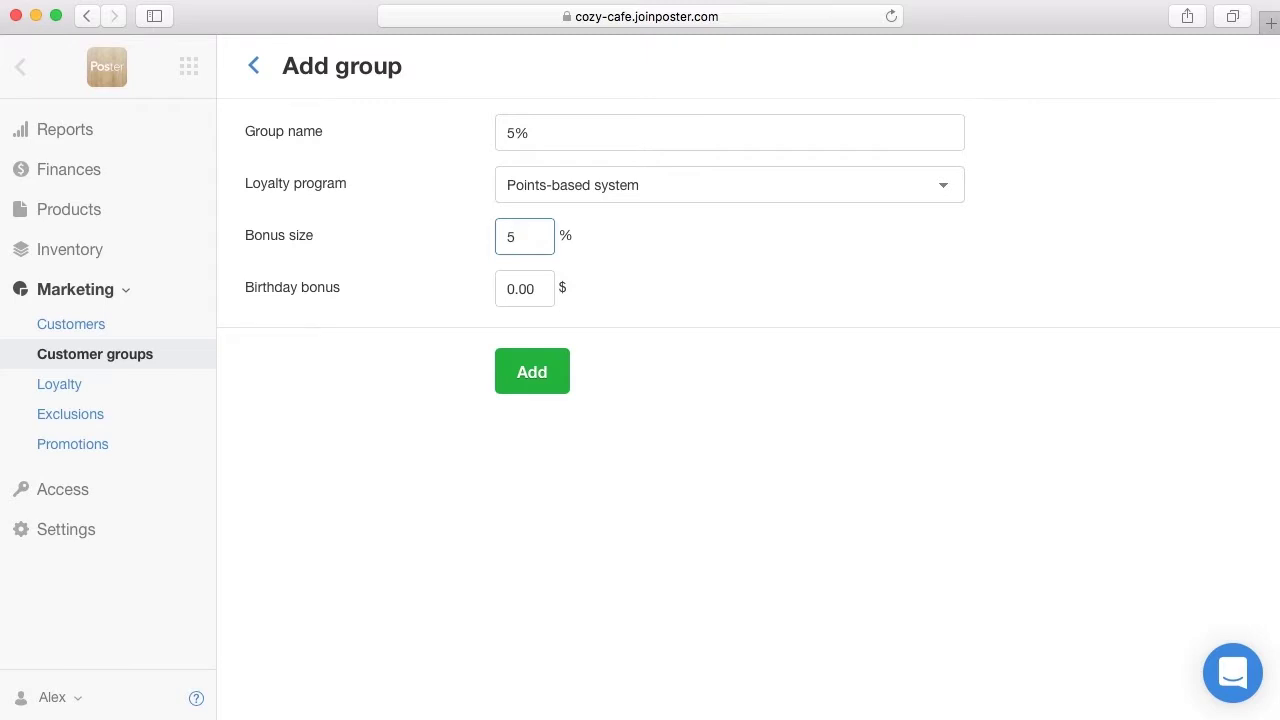
{"action": "left_click", "coordinate": [540, 287]}
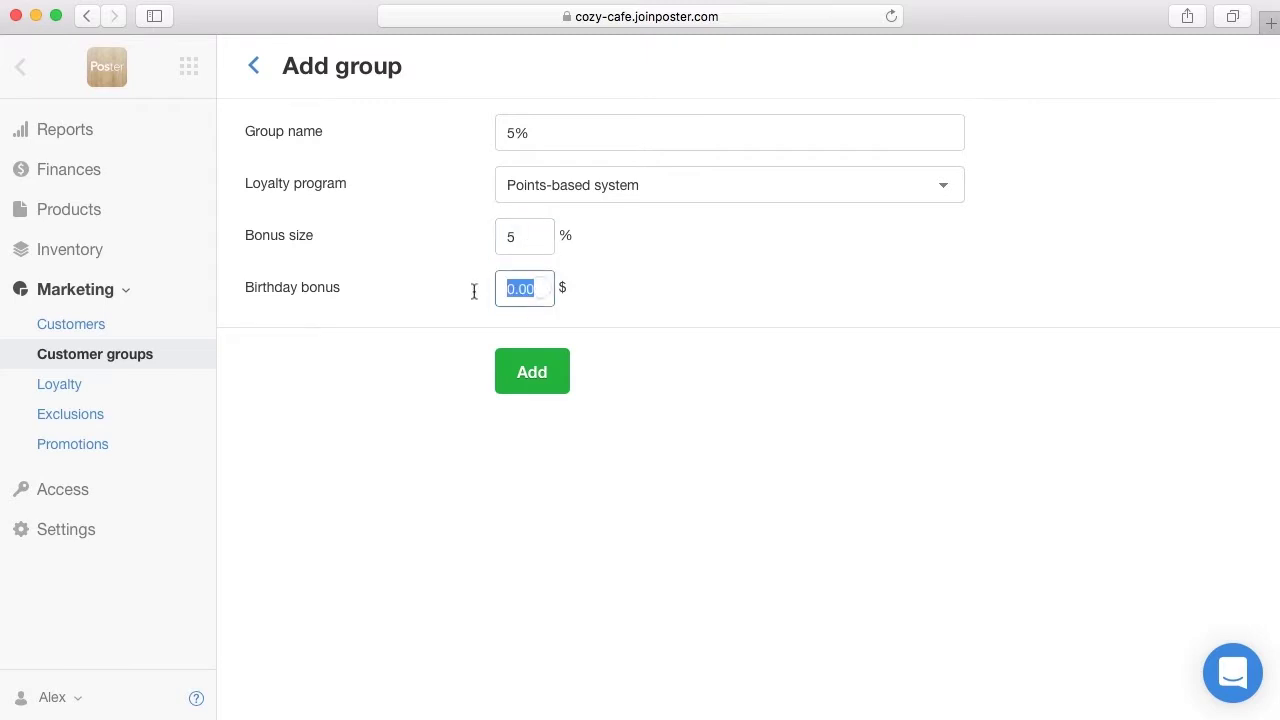
{"action": "type", "text": "20"}
- Save the 5% group and add a points-based '0%' group with 0% bonus
{"action": "left_click", "coordinate": [522, 370]}
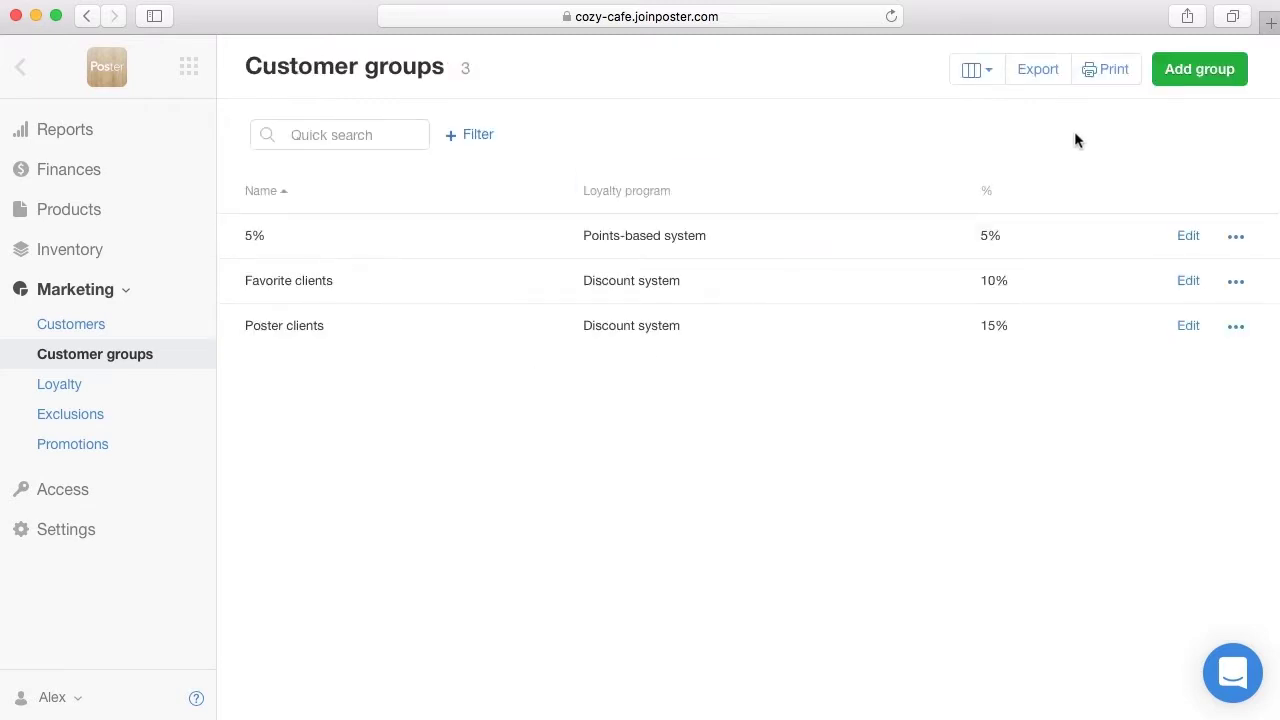
{"action": "left_click", "coordinate": [1168, 72]}
{"action": "type", "text": "0%"}
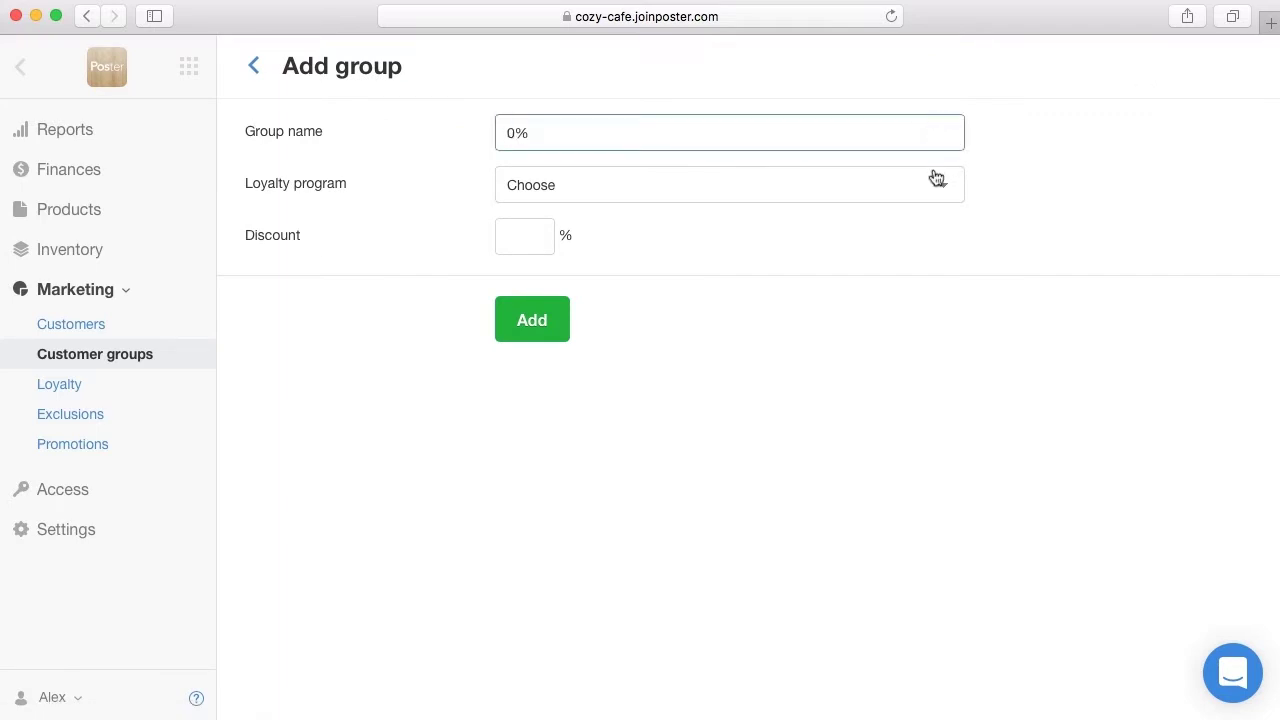
{"action": "left_click", "coordinate": [934, 180]}
{"action": "left_click", "coordinate": [922, 211]}
{"action": "left_click", "coordinate": [538, 236]}
{"action": "type", "text": "0"}
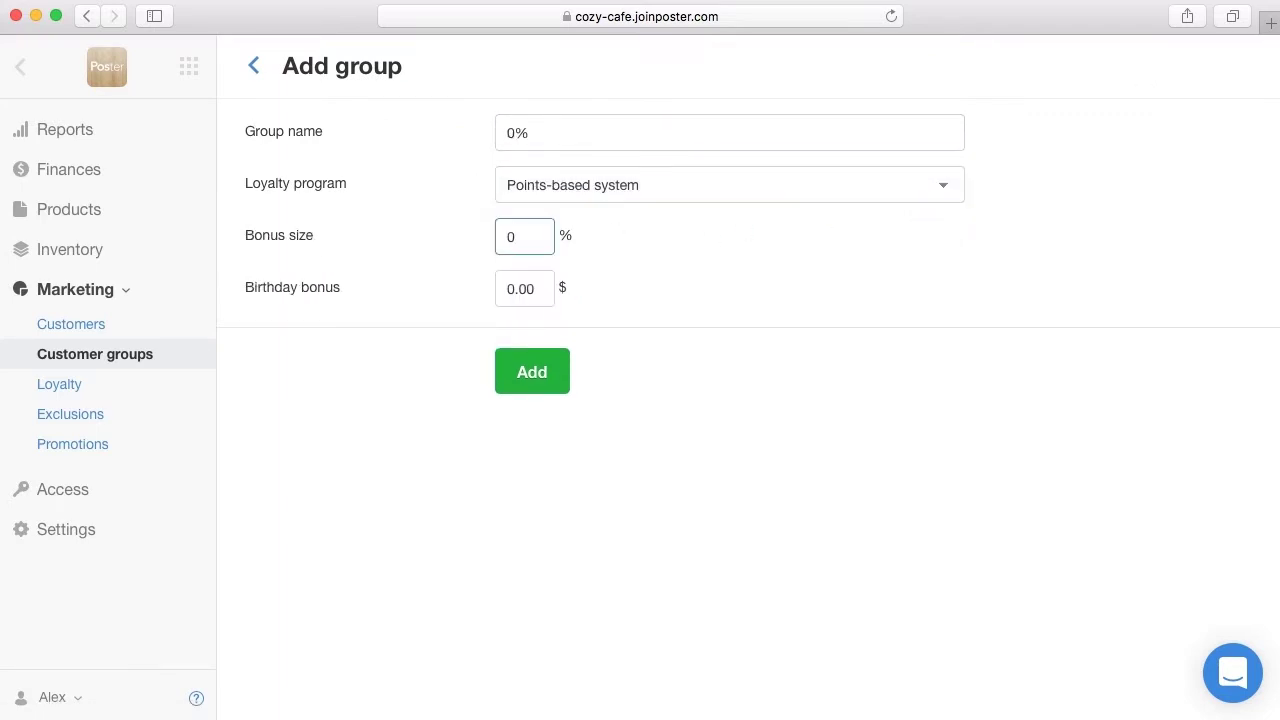
{"action": "left_click", "coordinate": [530, 372]}
- Add a points-based '10%' customer group with a 10% bonus
{"action": "left_click", "coordinate": [1198, 78]}
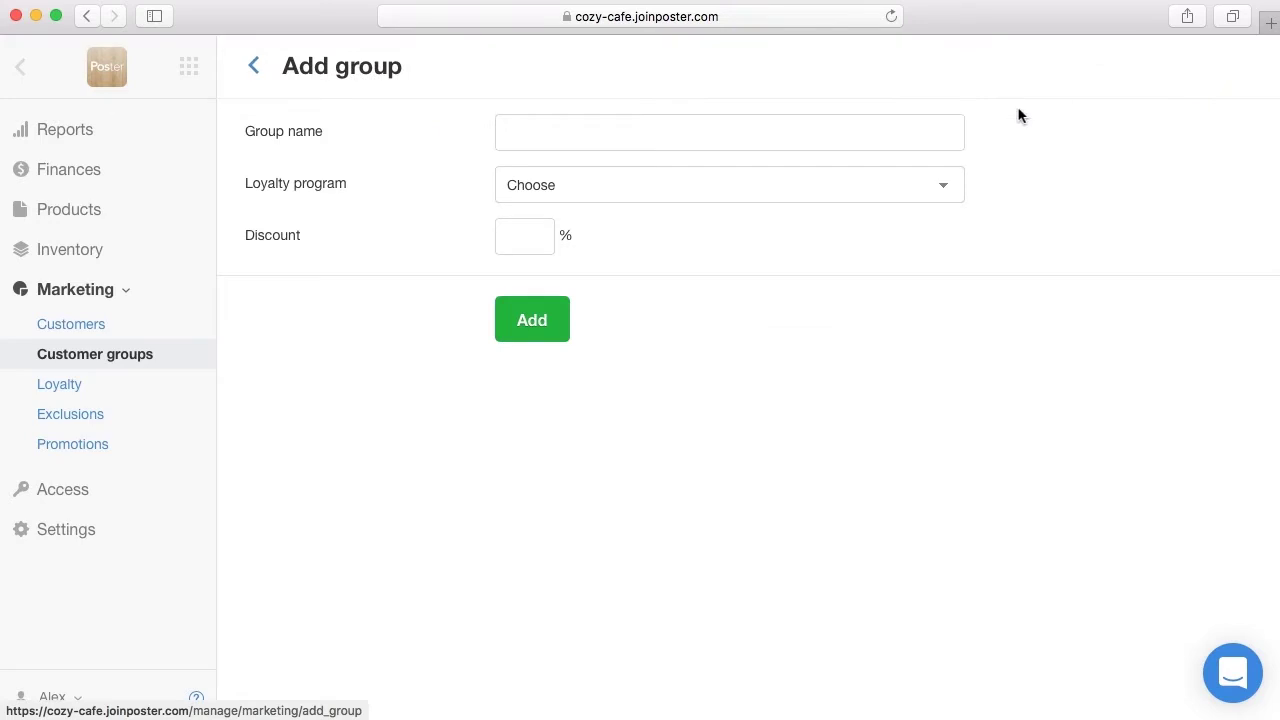
{"action": "left_click", "coordinate": [911, 131]}
{"action": "type", "text": "10%"}
{"action": "left_click", "coordinate": [891, 190]}
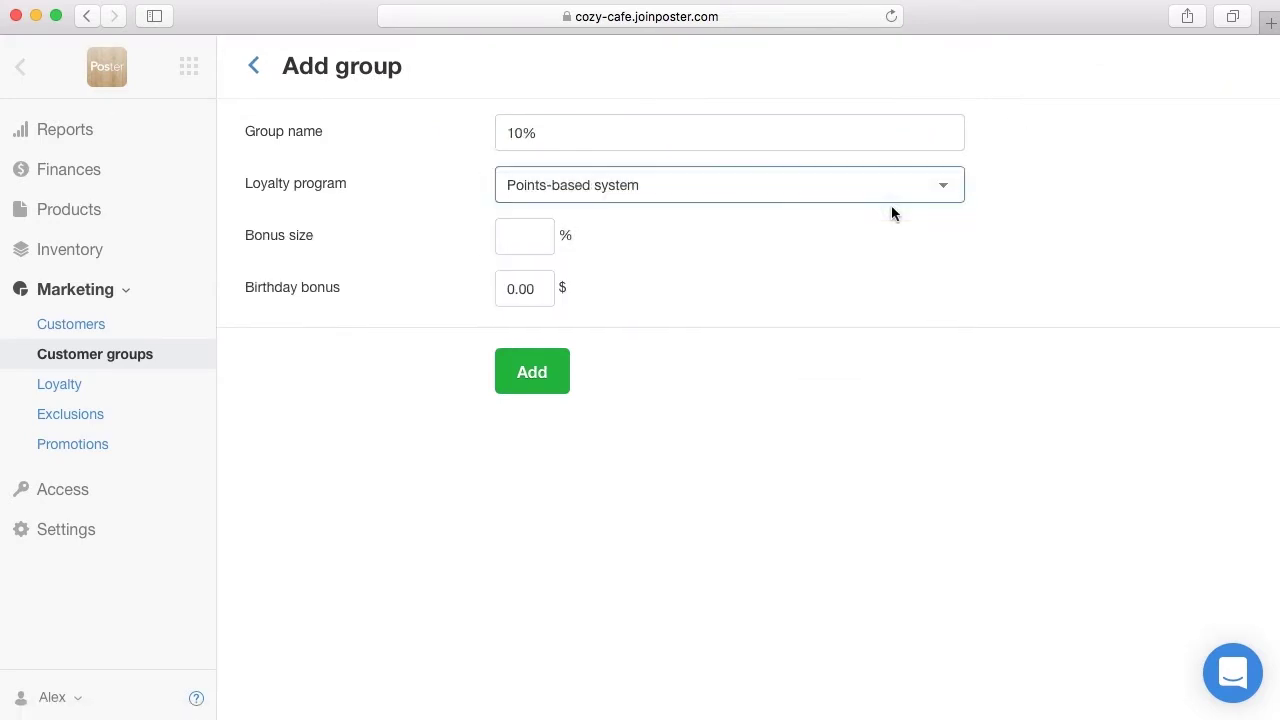
{"action": "left_click", "coordinate": [524, 236]}
{"action": "type", "text": "10"}
{"action": "left_click", "coordinate": [530, 370]}
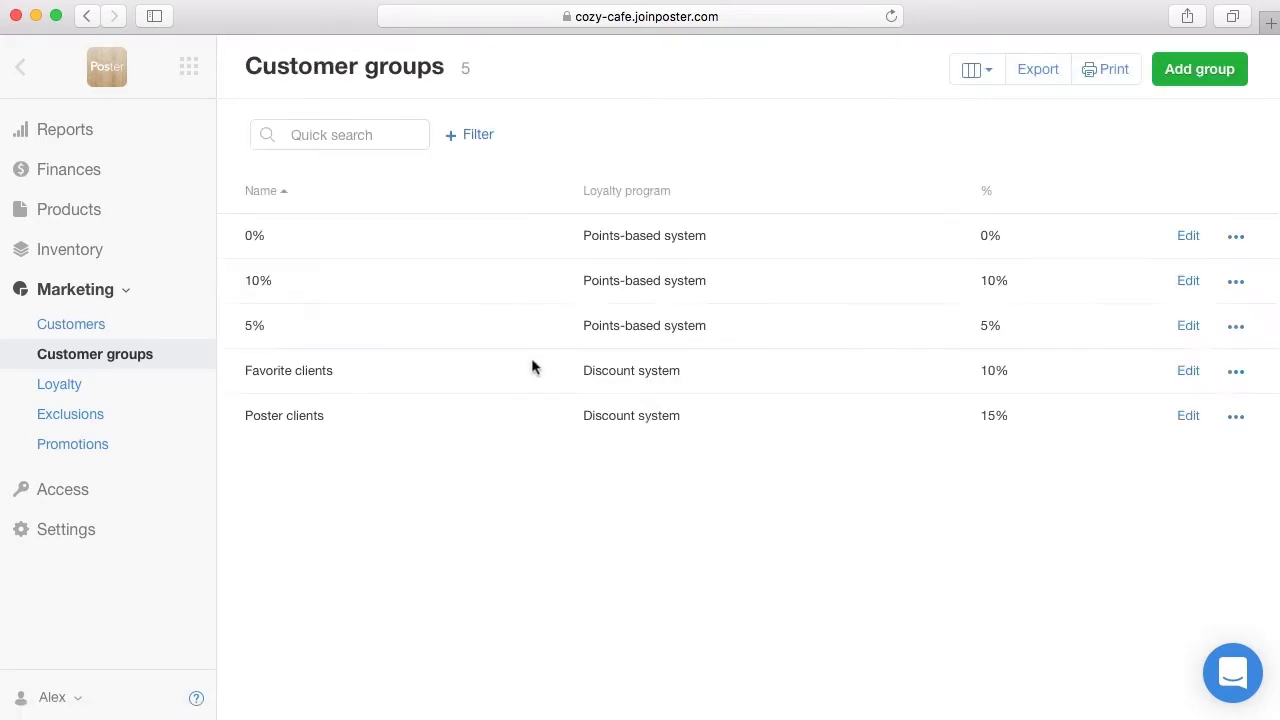
- Add a points-based '15%' group with a 15% bonus, then go to Loyalty settings
{"action": "left_click", "coordinate": [1200, 66]}
{"action": "left_click", "coordinate": [947, 128]}
{"action": "type", "text": "15%"}
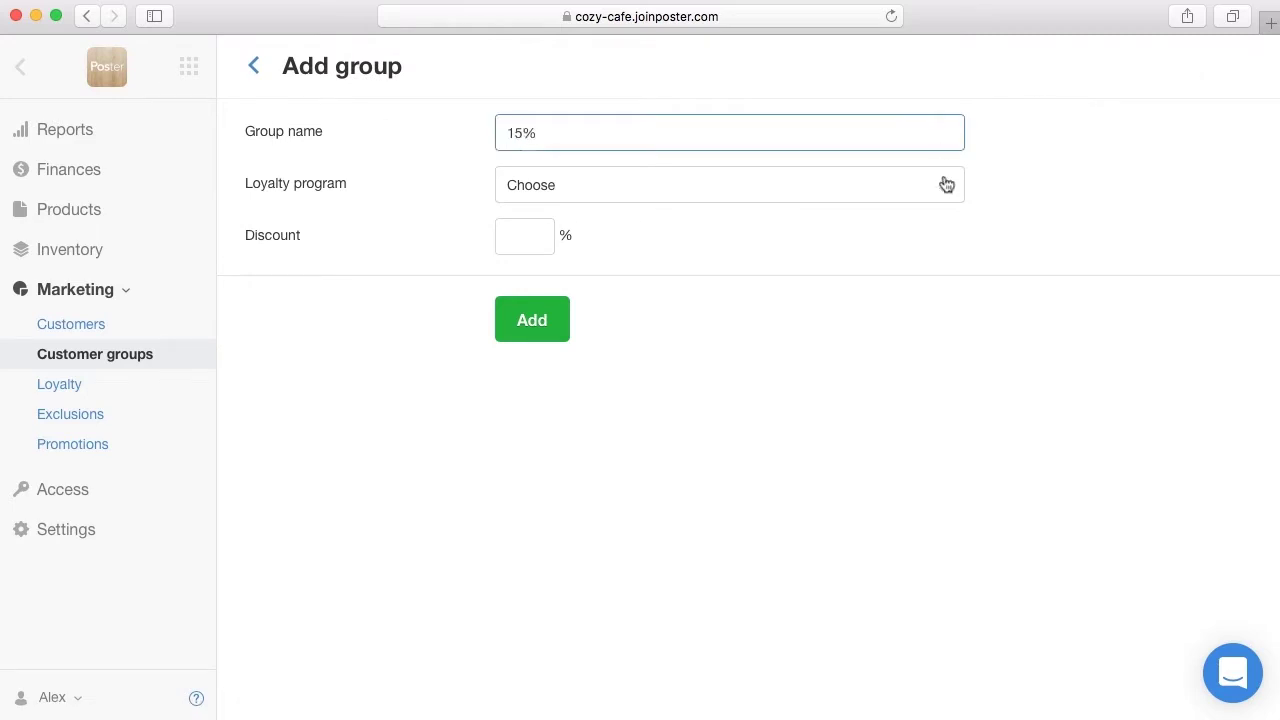
{"action": "left_click", "coordinate": [940, 185]}
{"action": "left_click", "coordinate": [940, 207]}
{"action": "left_click", "coordinate": [525, 236]}
{"action": "type", "text": "15"}
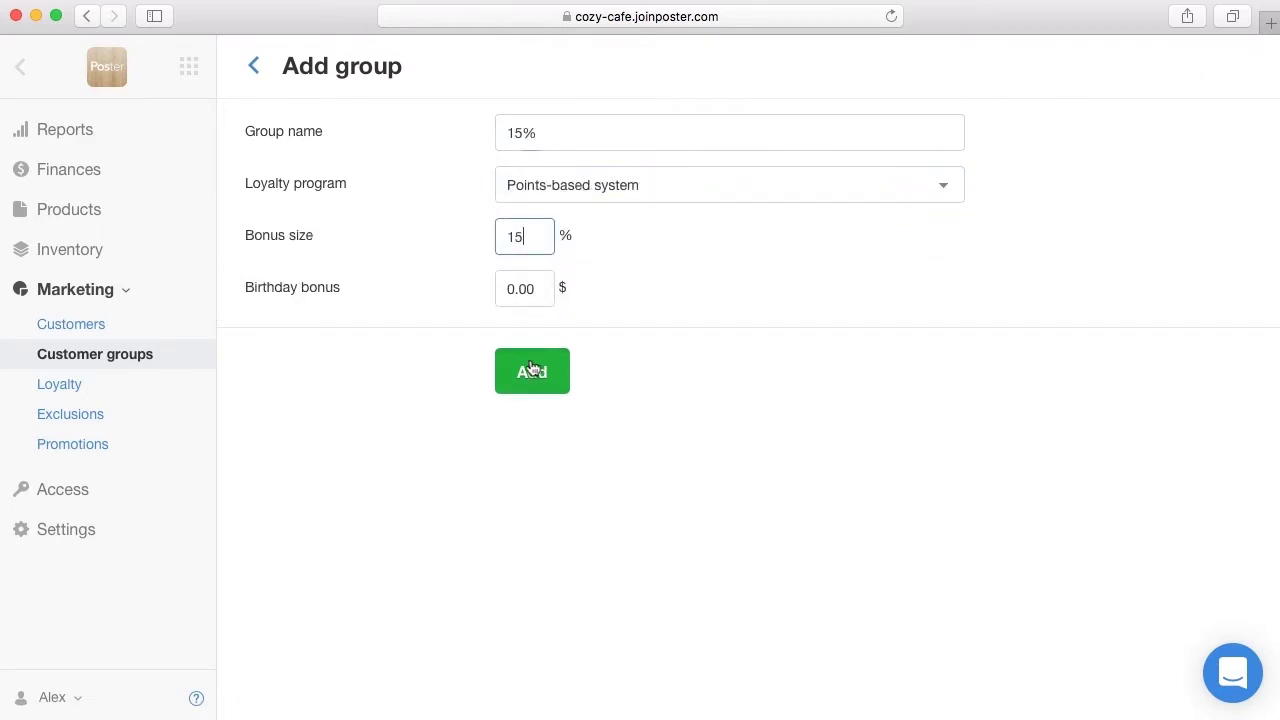
{"action": "left_click", "coordinate": [531, 371]}
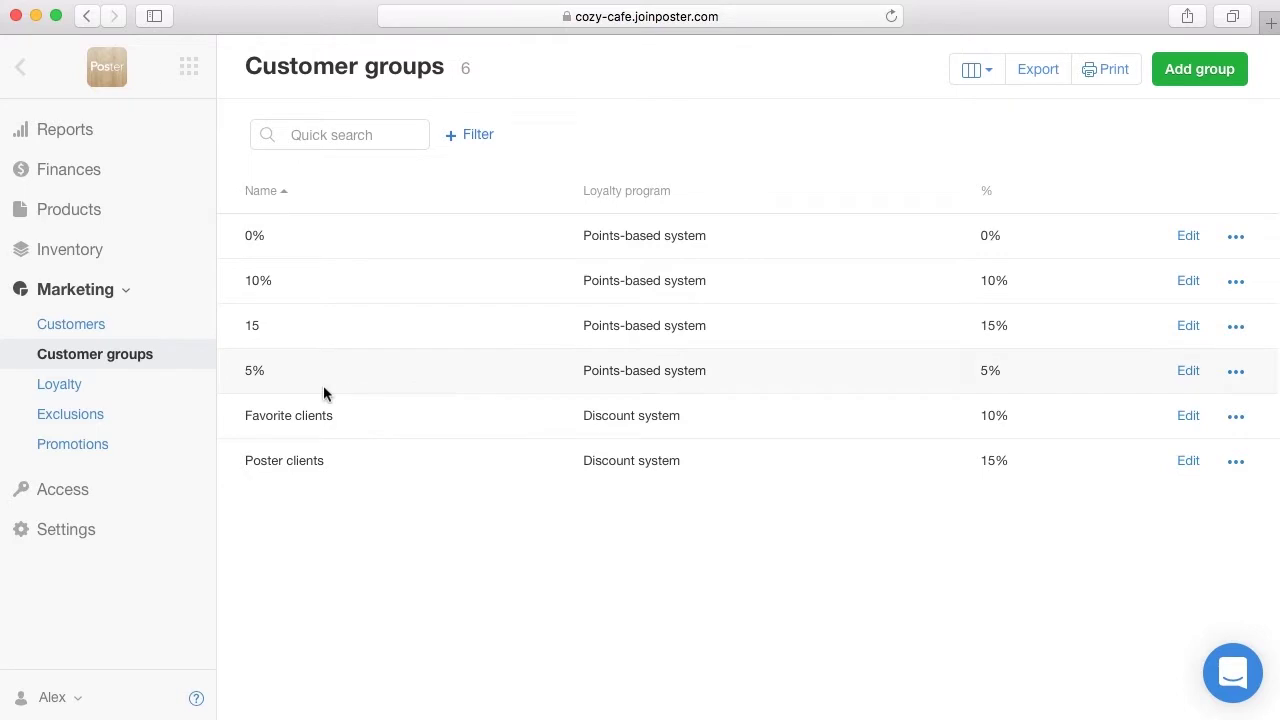
{"action": "left_click", "coordinate": [66, 386]}
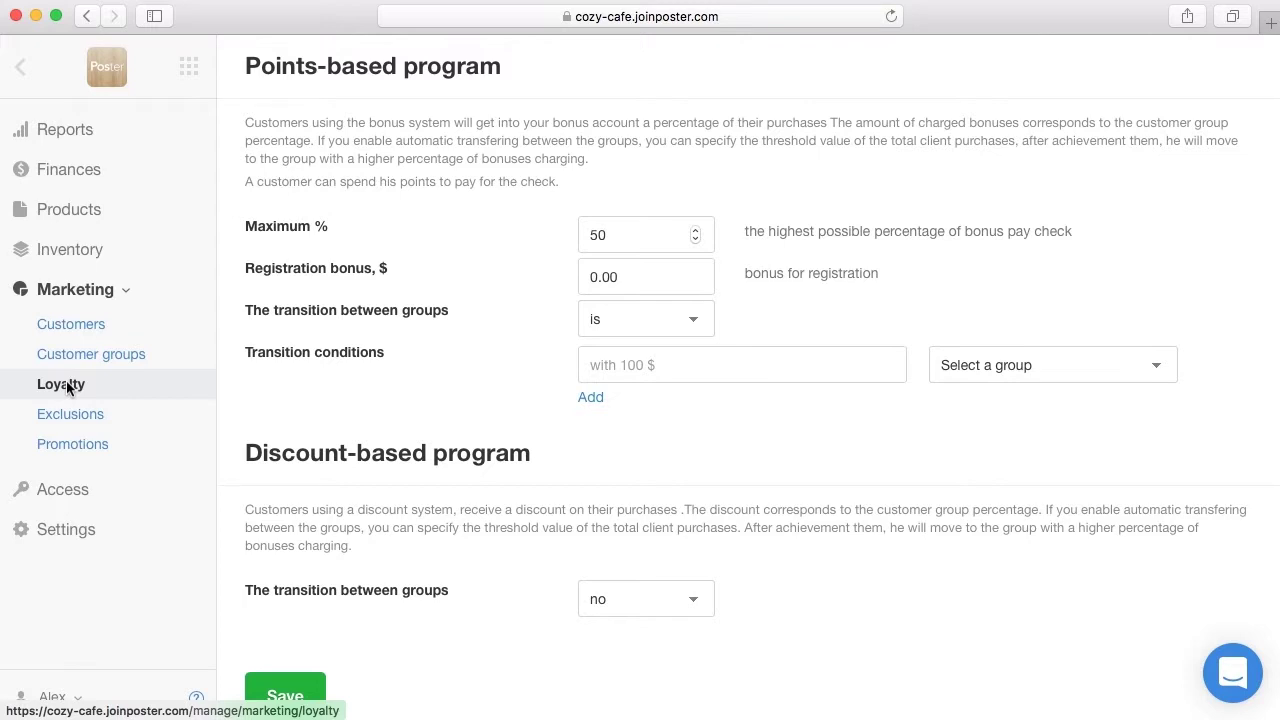
- Set the loyalty maximum percentage to 100 and the registration bonus to $10
{"action": "left_click_drag", "start_coordinate": [626, 237], "coordinate": [577, 233]}
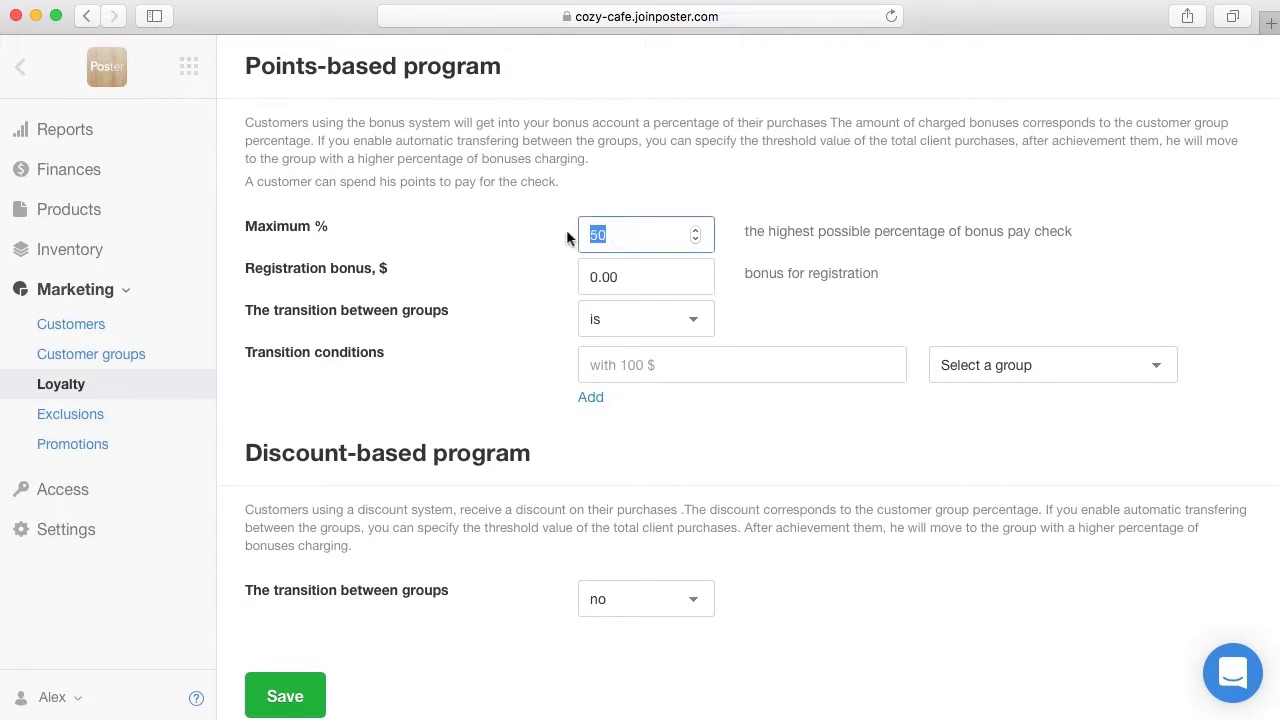
{"action": "type", "text": "100"}
{"action": "left_click_drag", "start_coordinate": [620, 279], "coordinate": [582, 279]}
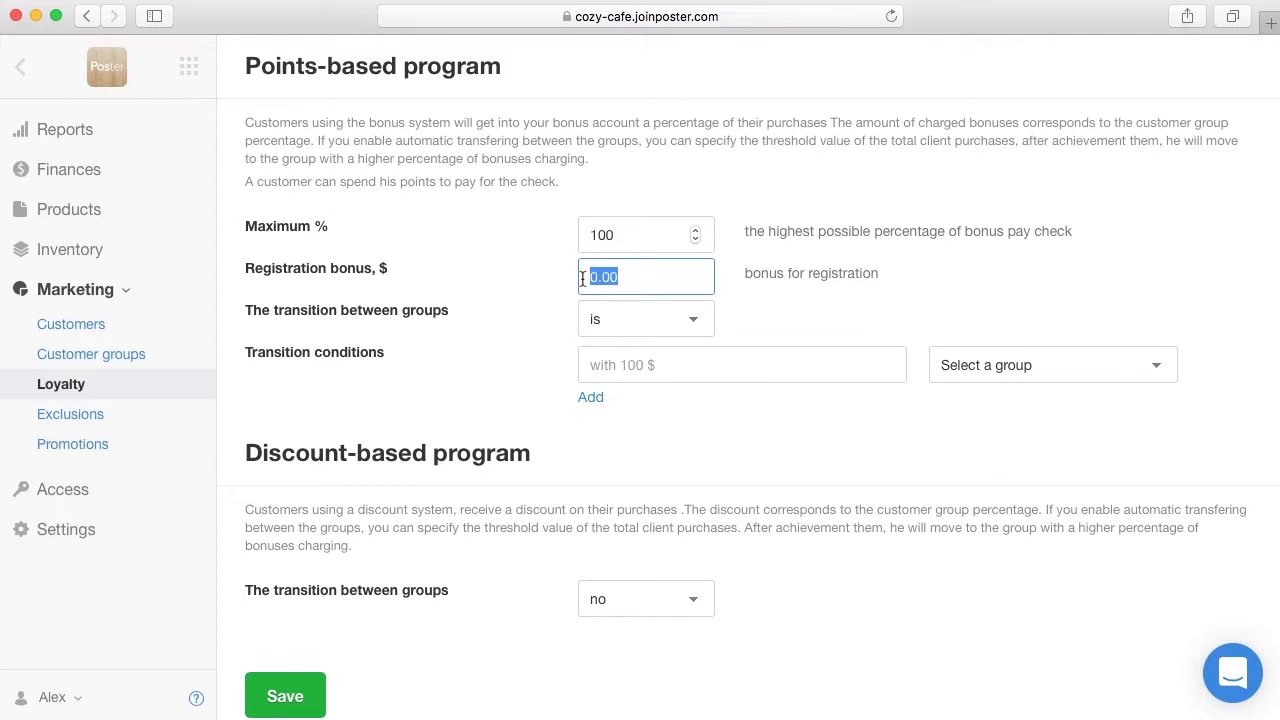
{"action": "type", "text": "10"}
- Keep group transitions on, moving customers to the 5% group after $500, and save
{"action": "left_click", "coordinate": [611, 323]}
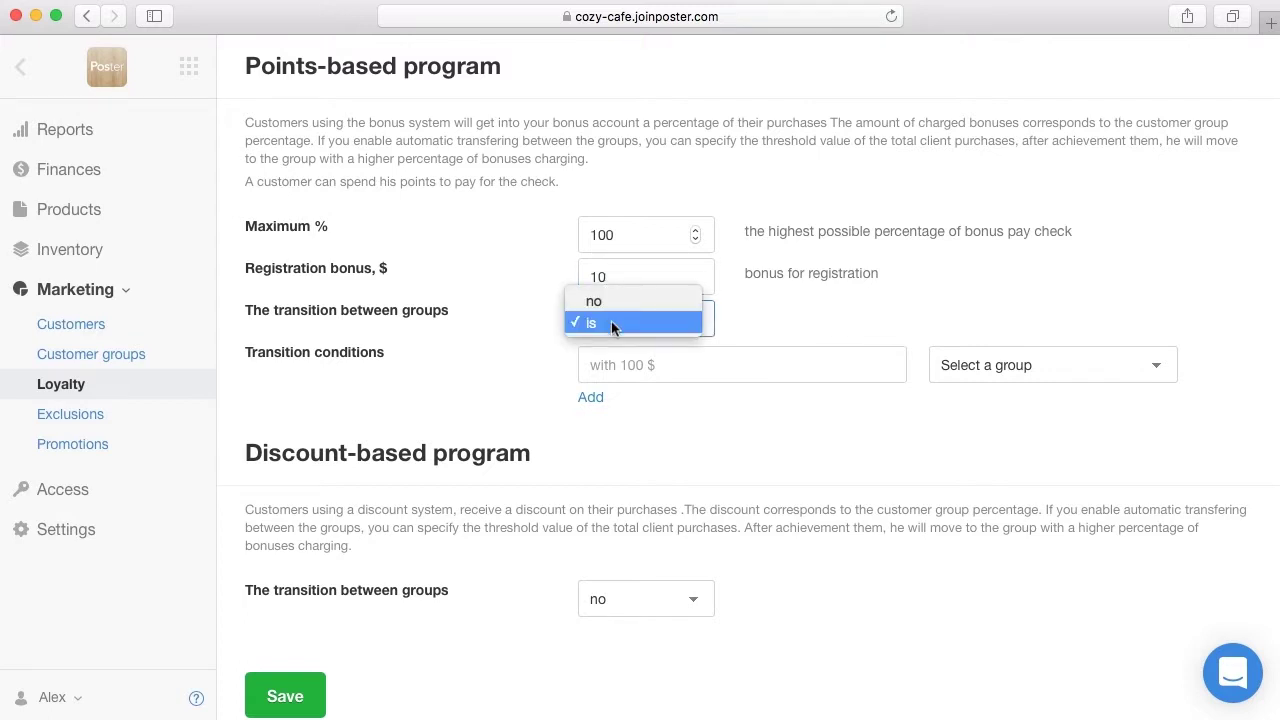
{"action": "left_click", "coordinate": [611, 321]}
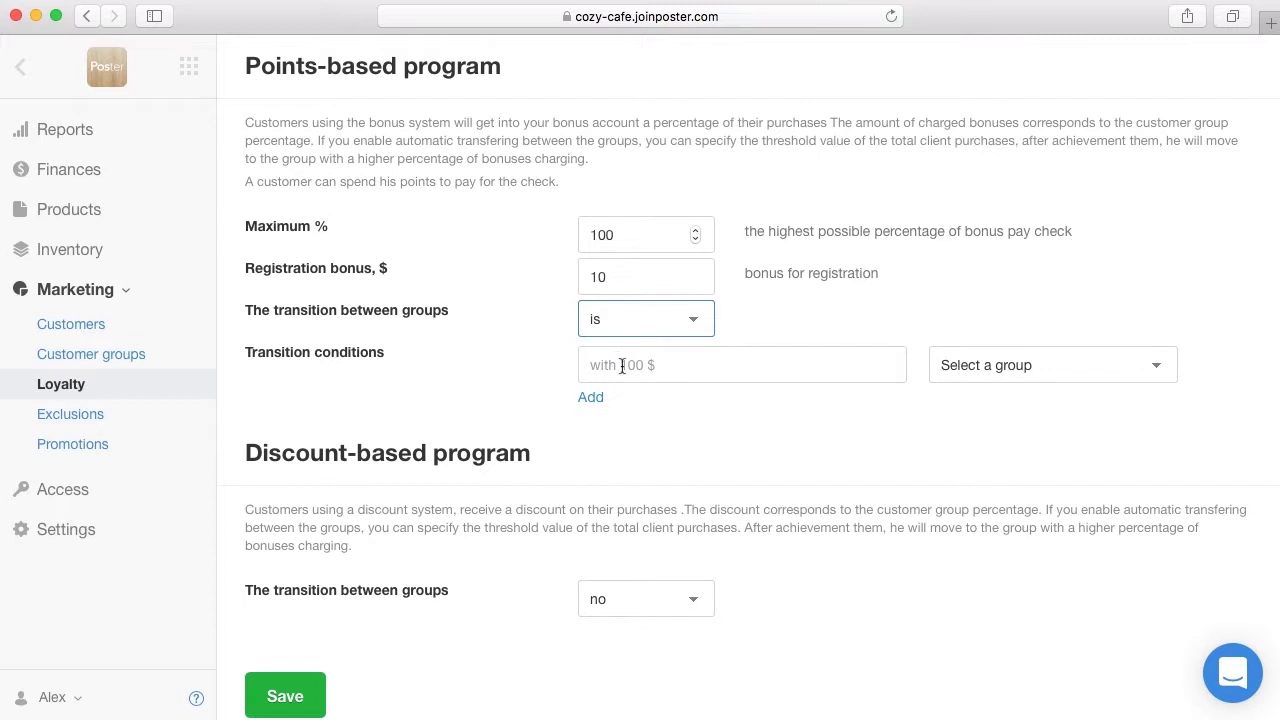
{"action": "left_click", "coordinate": [620, 364]}
{"action": "type", "text": "500"}
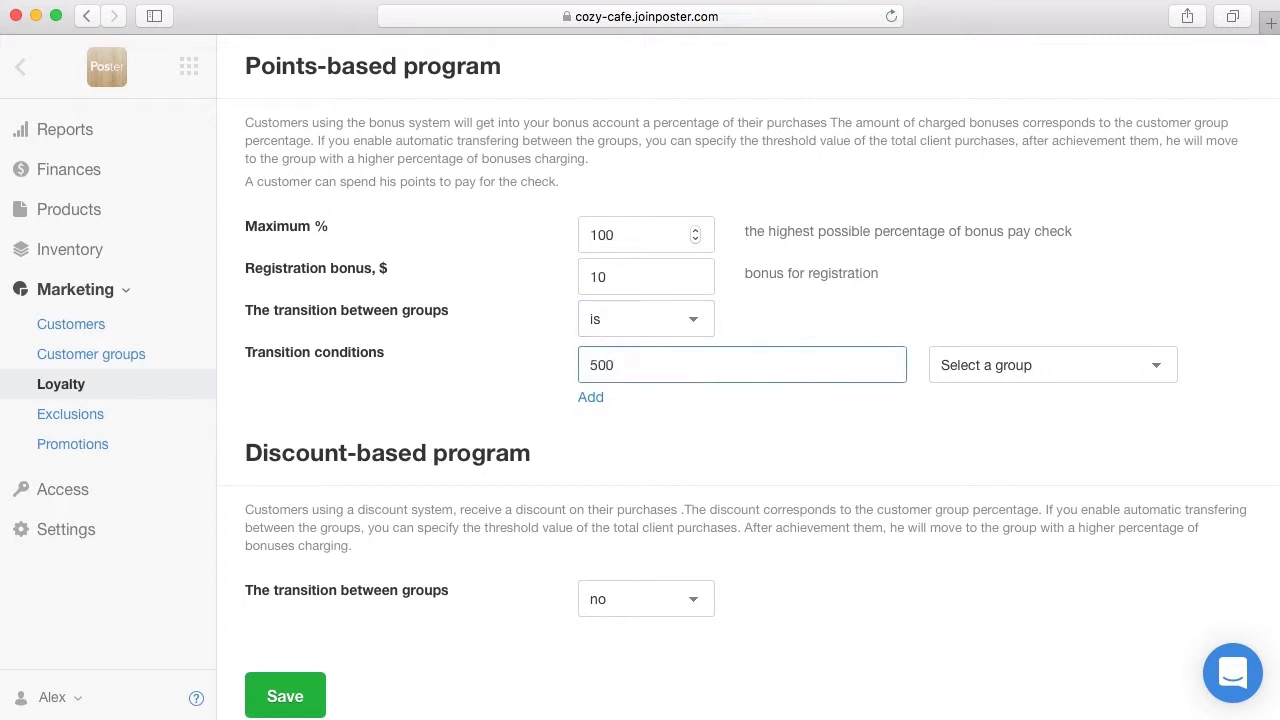
{"action": "left_click", "coordinate": [957, 378]}
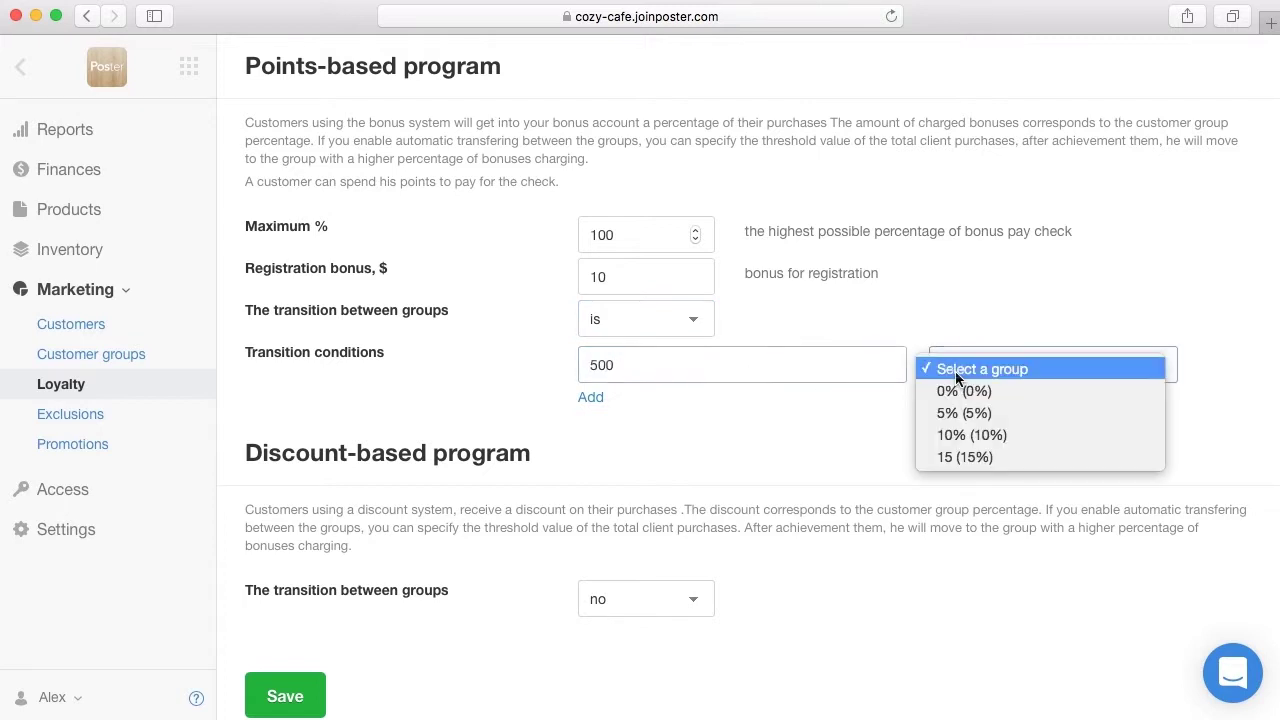
{"action": "left_click", "coordinate": [966, 414]}
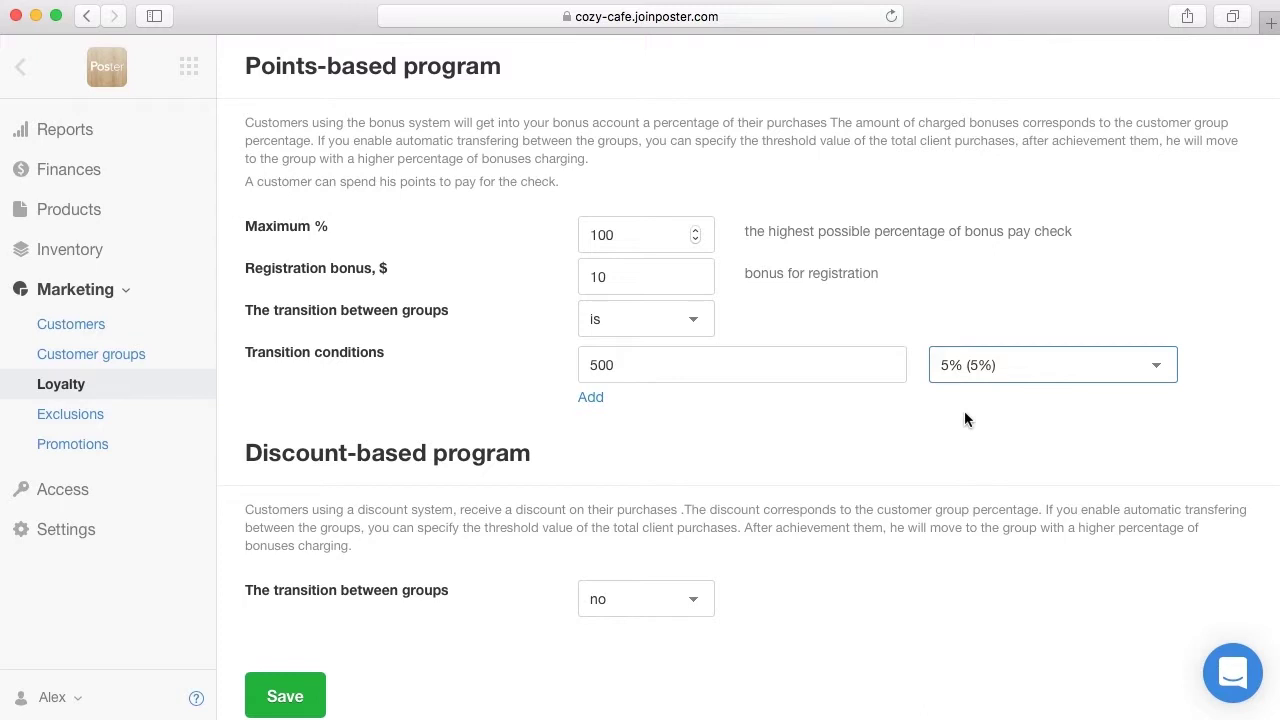
{"action": "scroll", "coordinate": [964, 418], "scroll_direction": "down", "scroll_amount": 1}
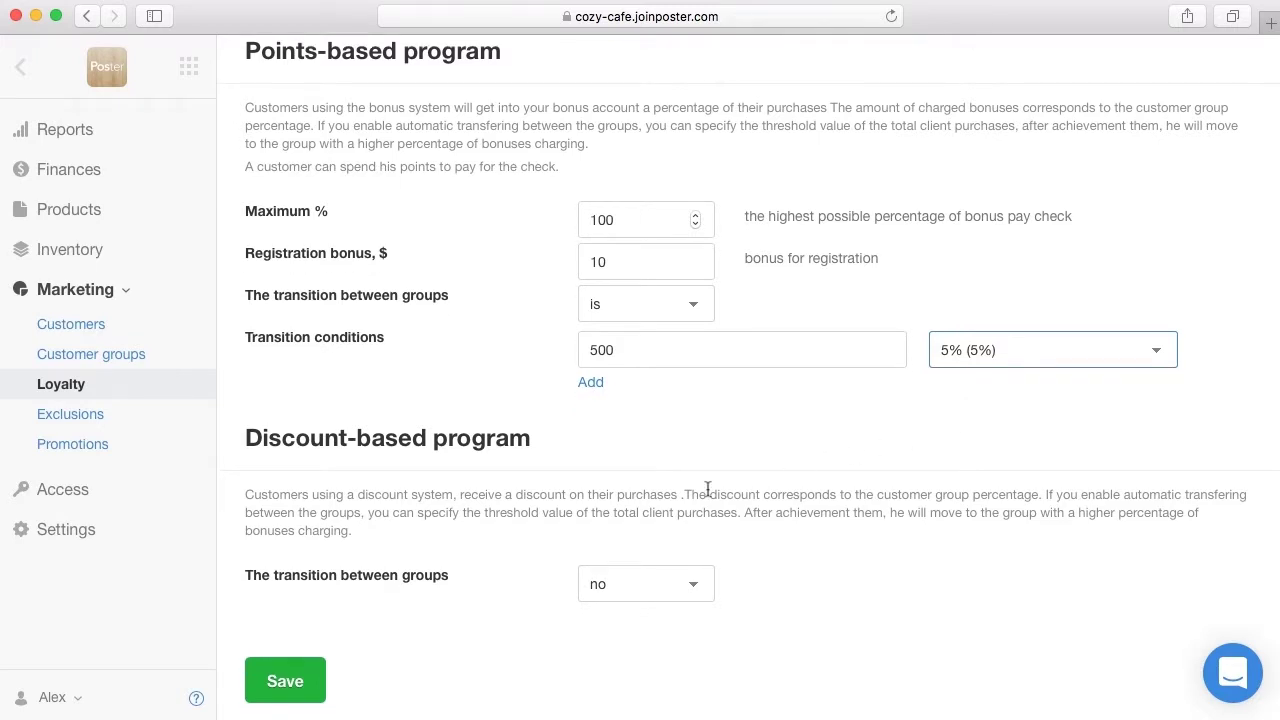
{"action": "left_click", "coordinate": [548, 585]}
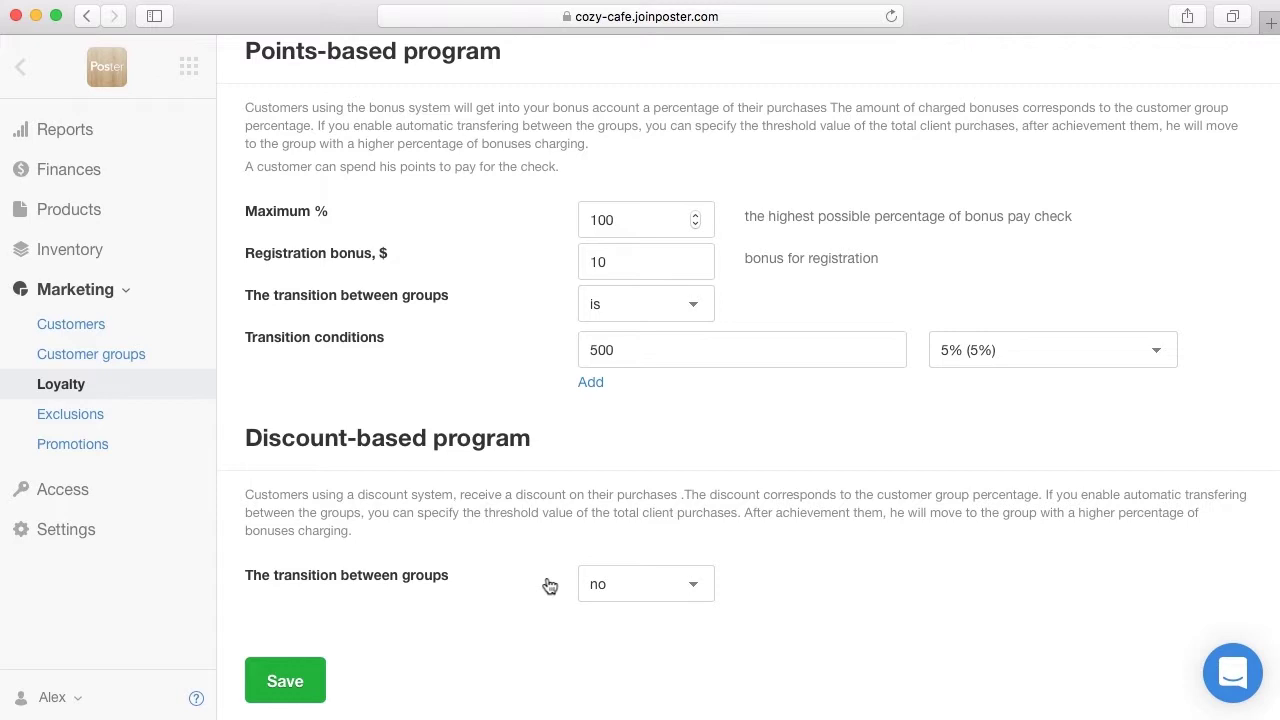
{"action": "left_click", "coordinate": [299, 672]}
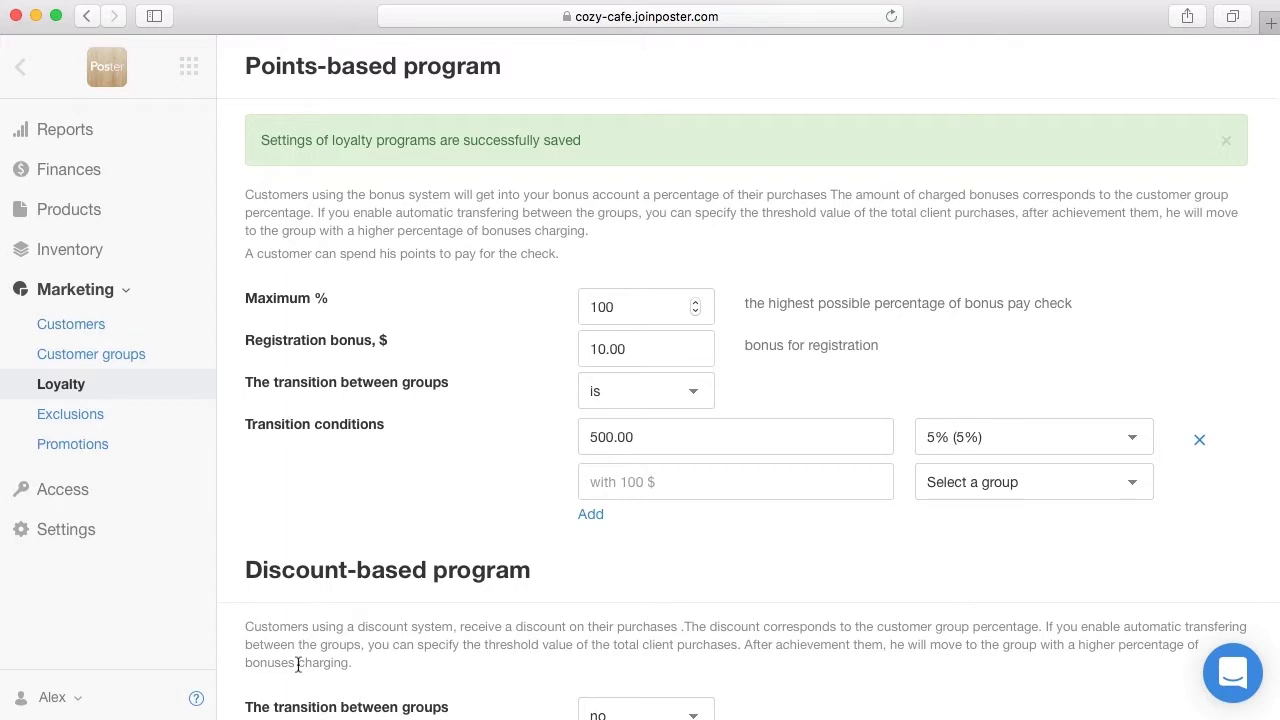
{"action": "left_click", "coordinate": [85, 328]}
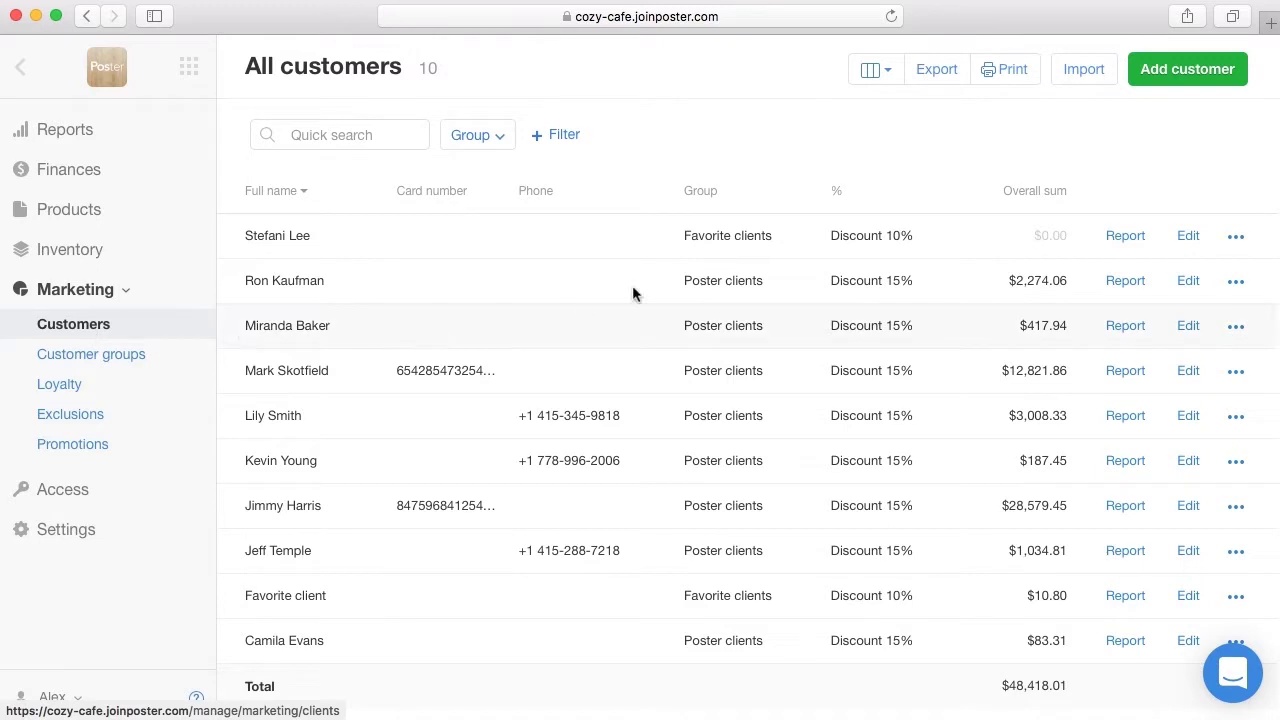
{"action": "left_click", "coordinate": [1160, 68]}
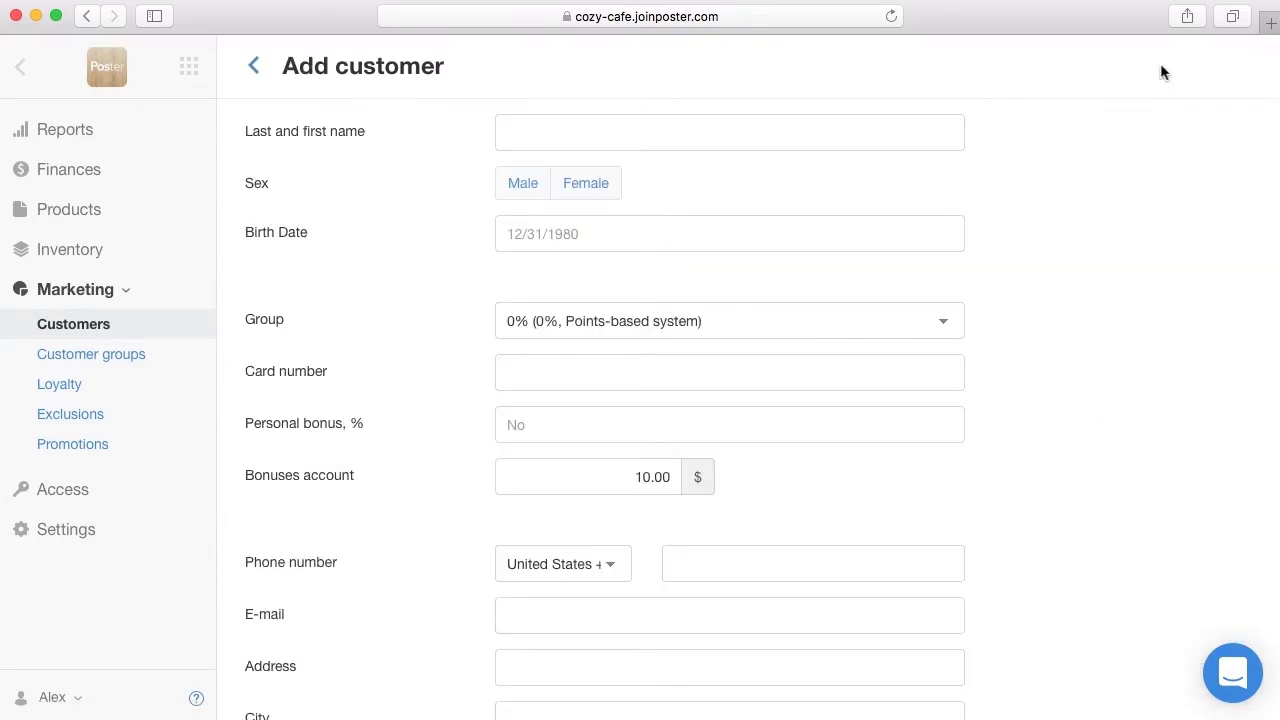
{"action": "left_click", "coordinate": [955, 130]}
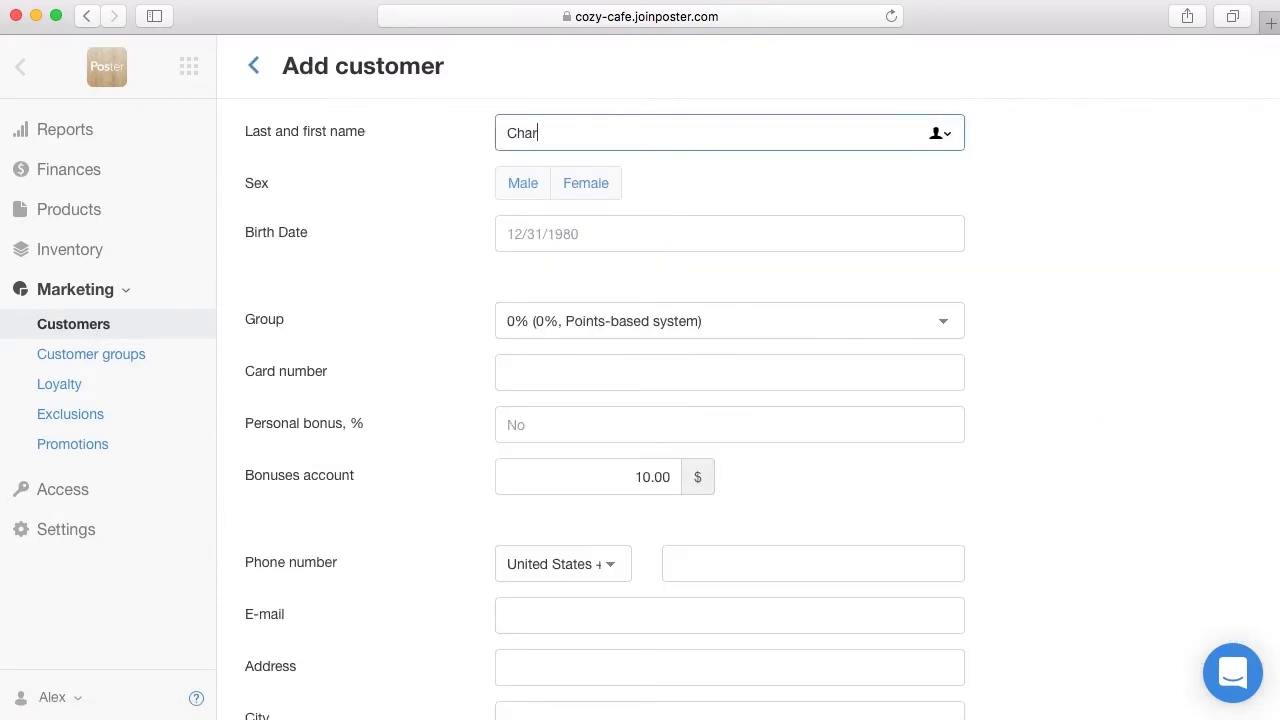
{"action": "key", "text": "Tab"}
{"action": "key", "text": "space"}
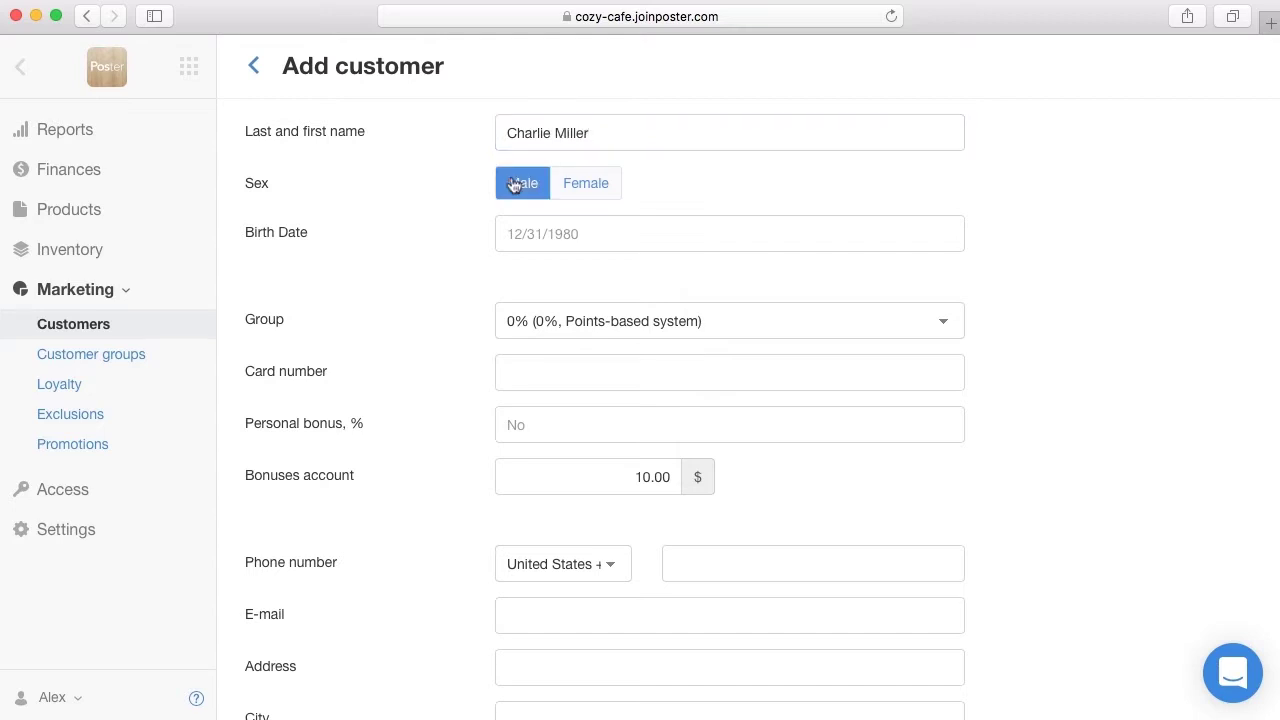
{"action": "key", "text": "Tab"}
{"action": "left_click", "coordinate": [729, 379]}
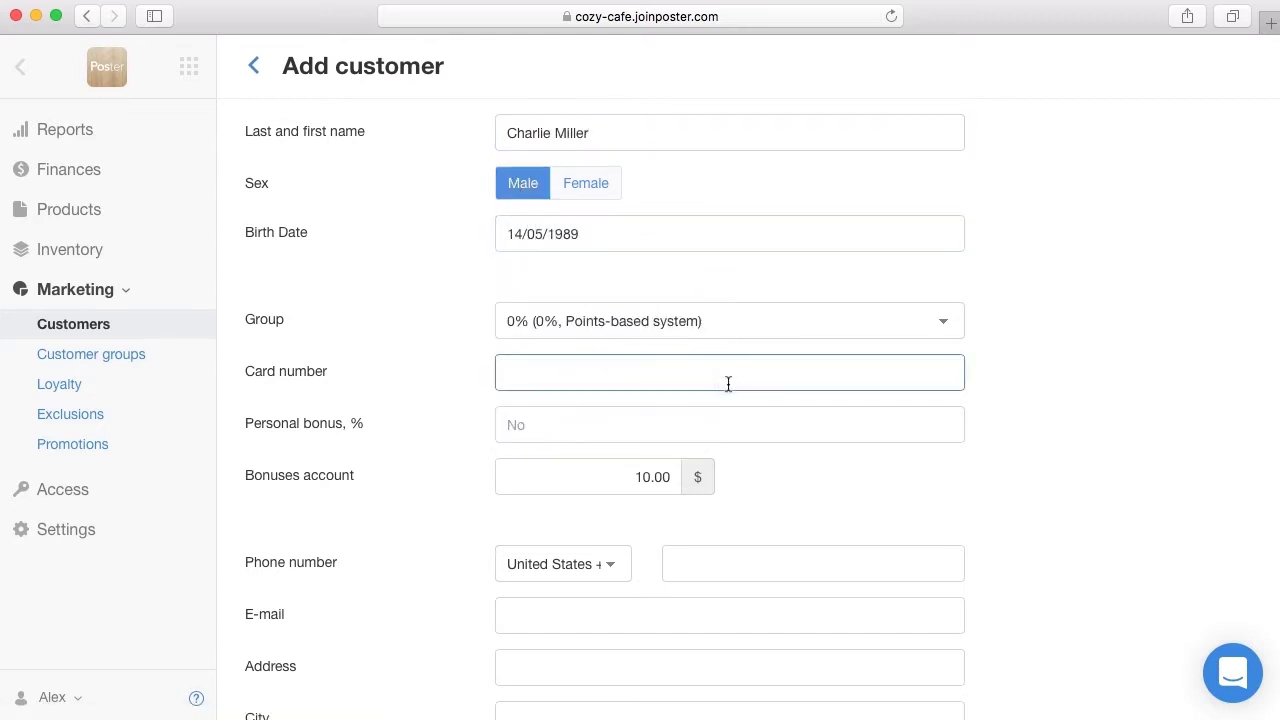
{"action": "left_click", "coordinate": [777, 557]}
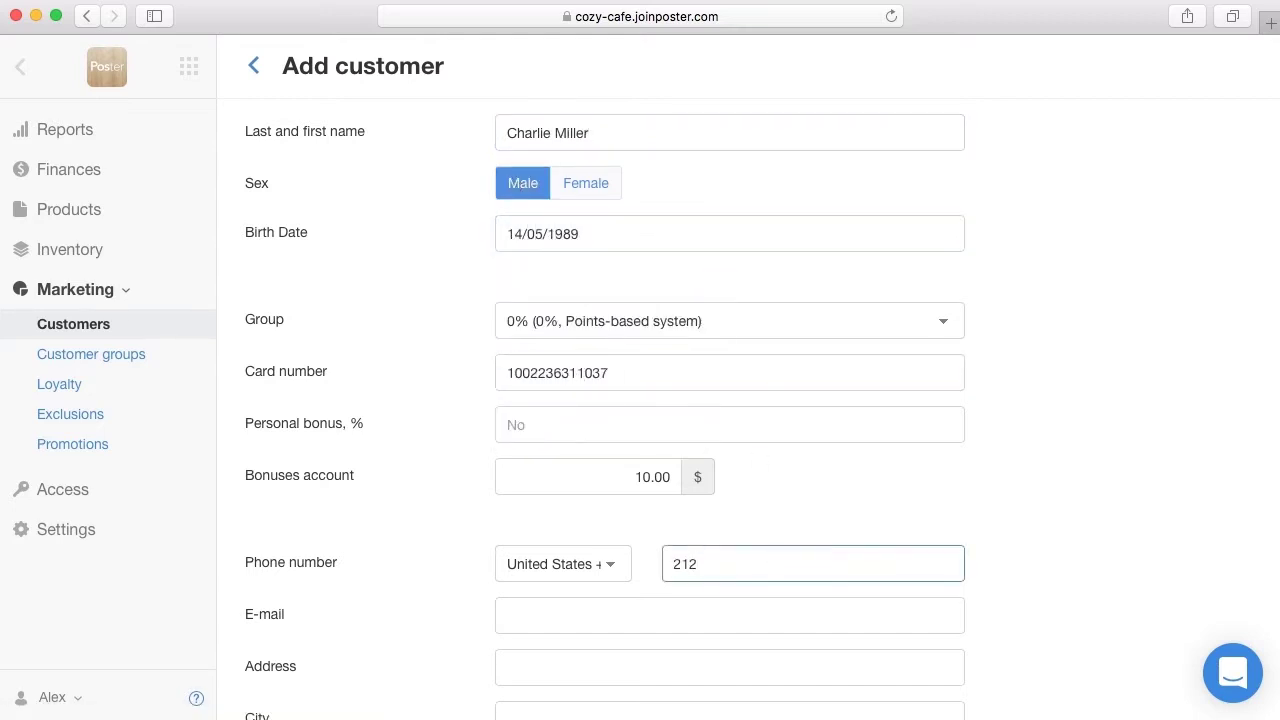
{"action": "left_click", "coordinate": [777, 606]}
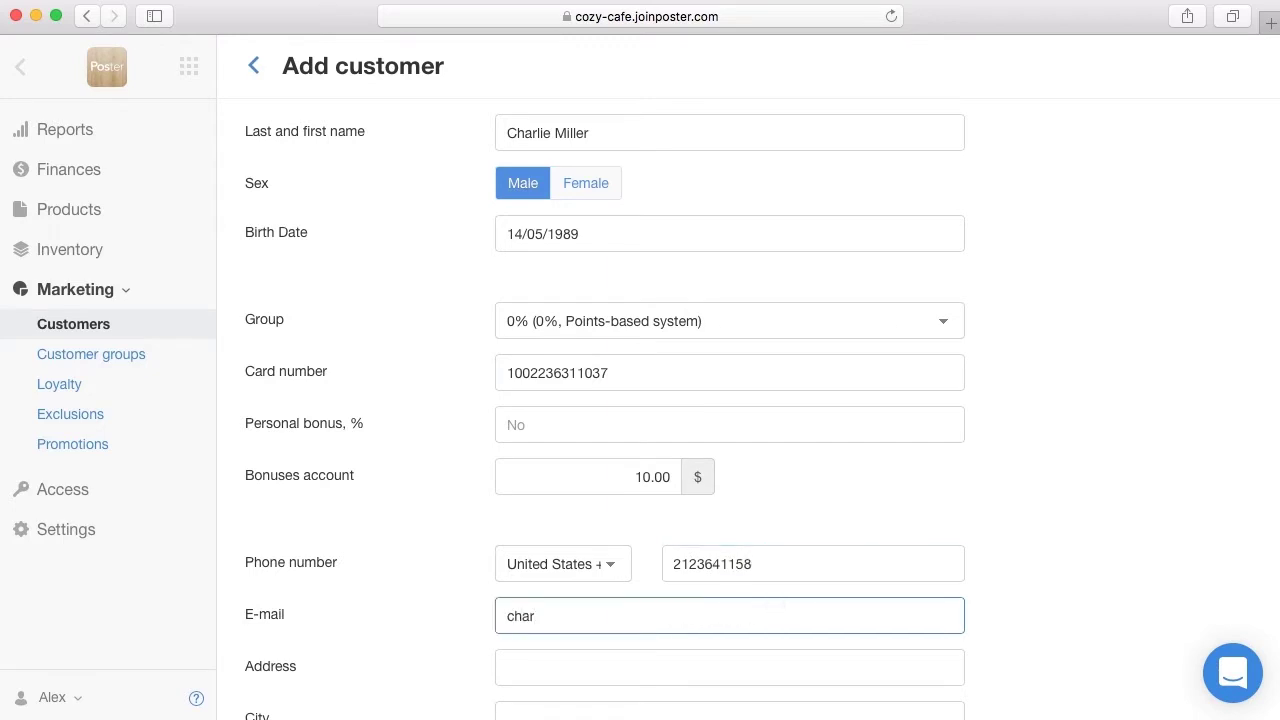
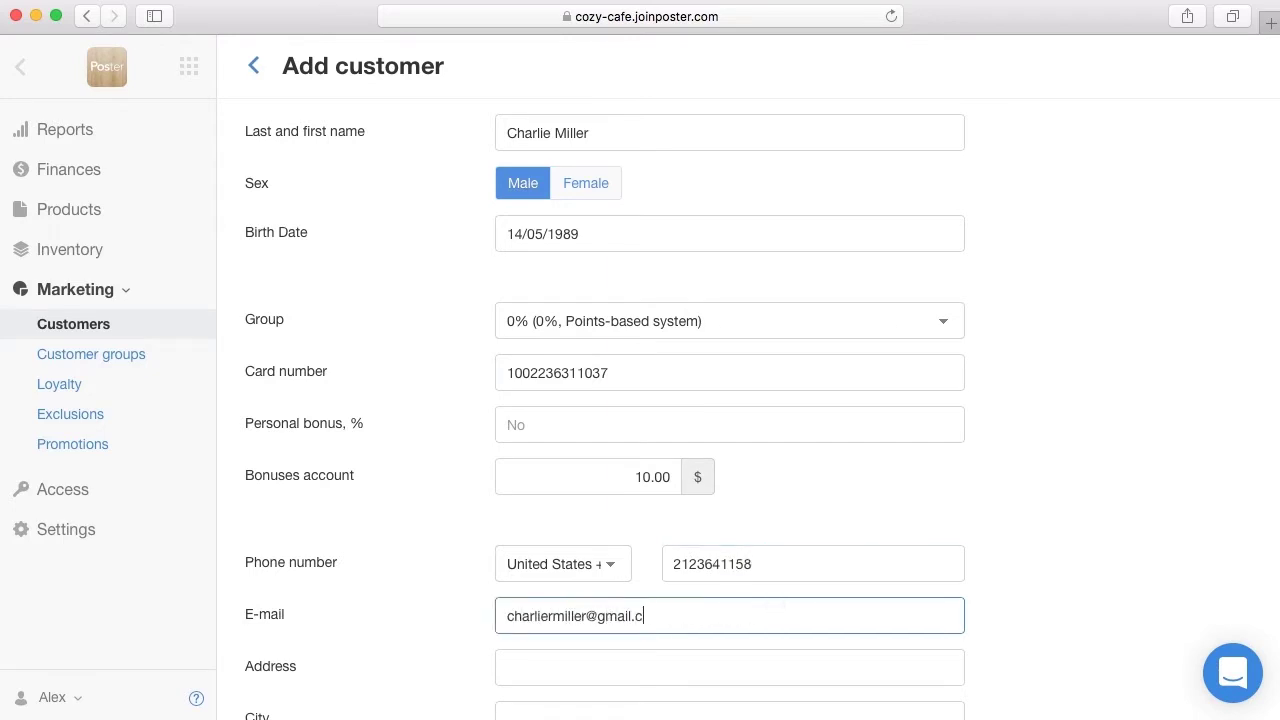
{"action": "scroll", "coordinate": [537, 667], "scroll_direction": "down", "scroll_amount": 5}
{"action": "left_click", "coordinate": [537, 667]}
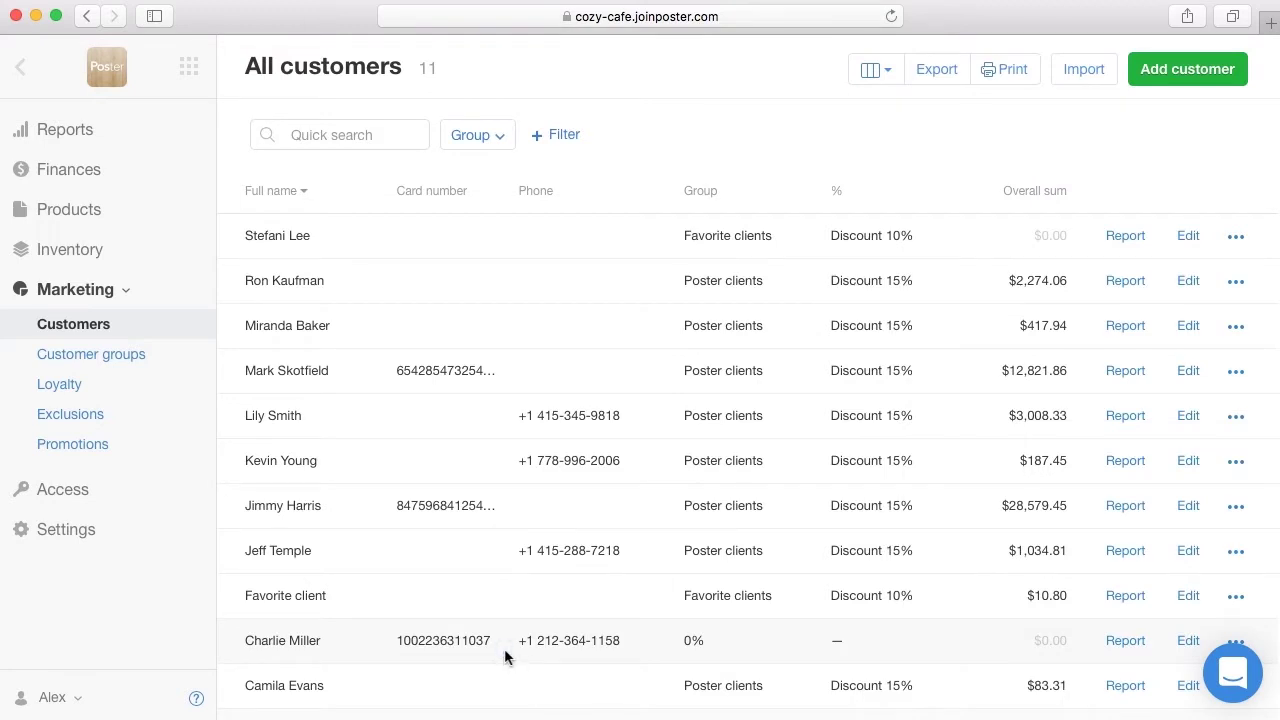
- On the Exclusions page, add Fish under excluded categories and Negroni under excluded products
{"action": "left_click", "coordinate": [85, 416]}
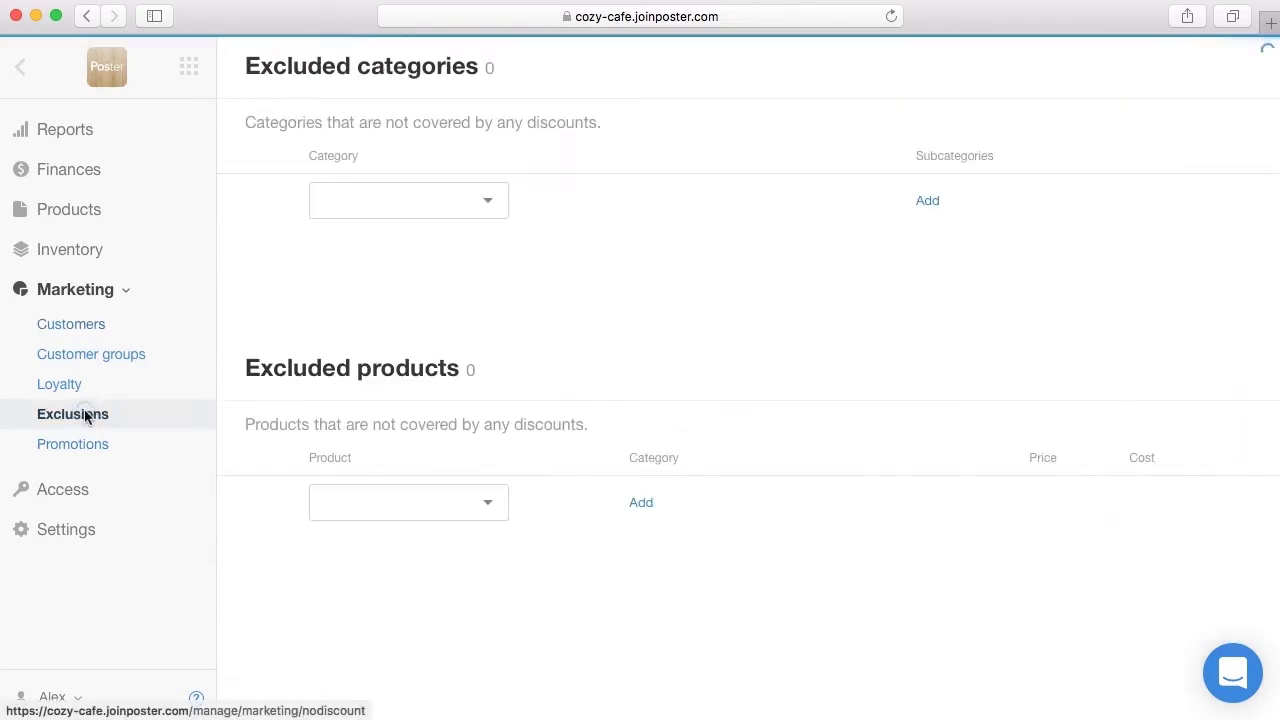
{"action": "left_click", "coordinate": [488, 206]}
{"action": "left_click", "coordinate": [345, 375]}
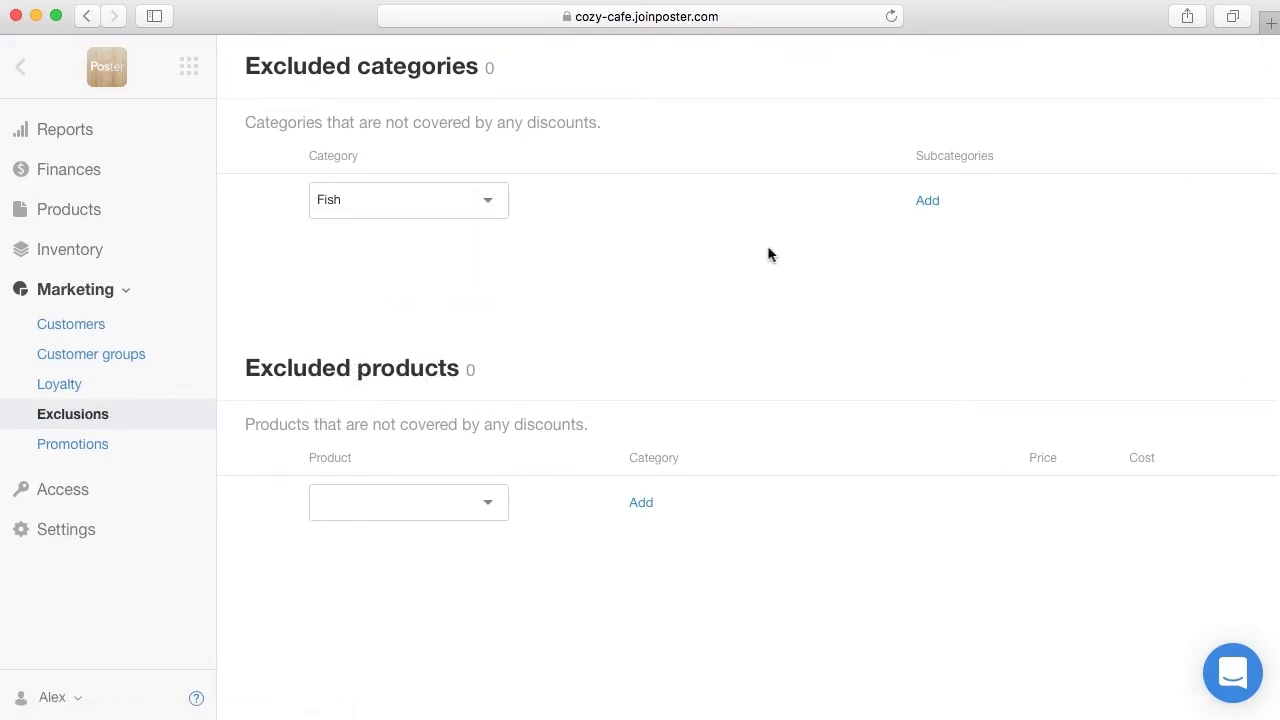
{"action": "left_click", "coordinate": [928, 205]}
{"action": "left_click", "coordinate": [490, 555]}
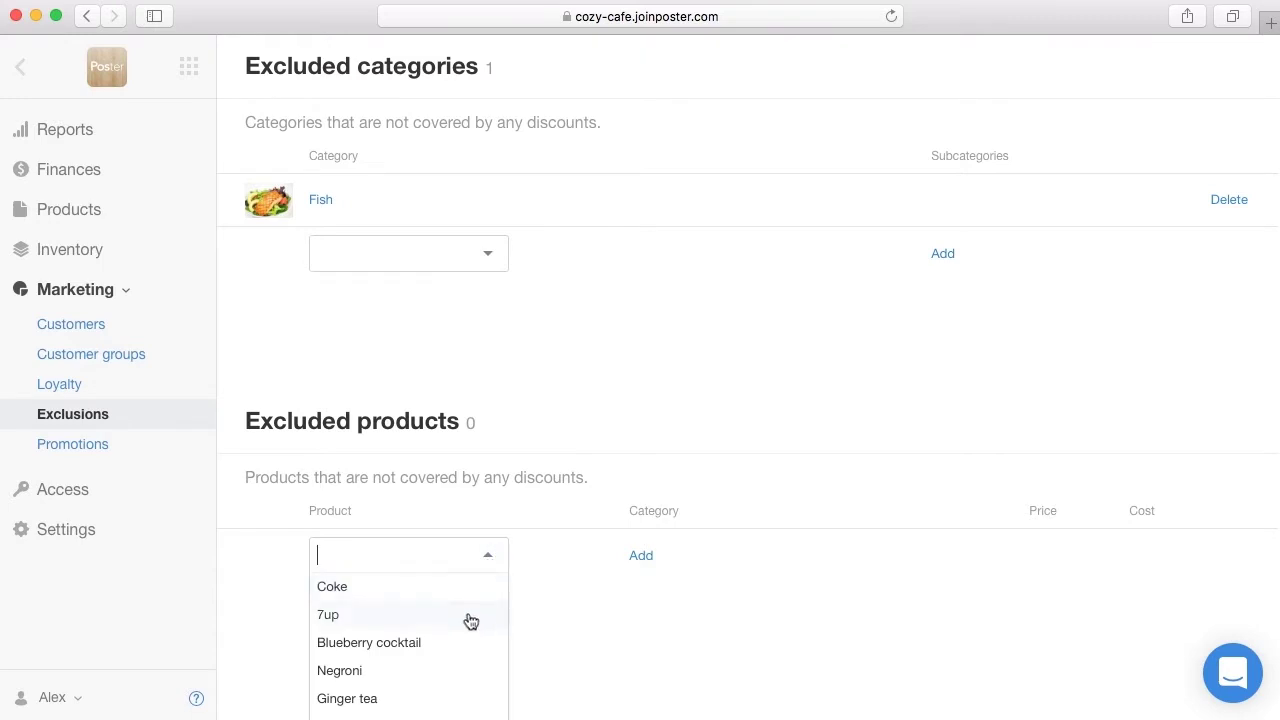
{"action": "left_click", "coordinate": [430, 668]}
{"action": "left_click", "coordinate": [641, 556]}
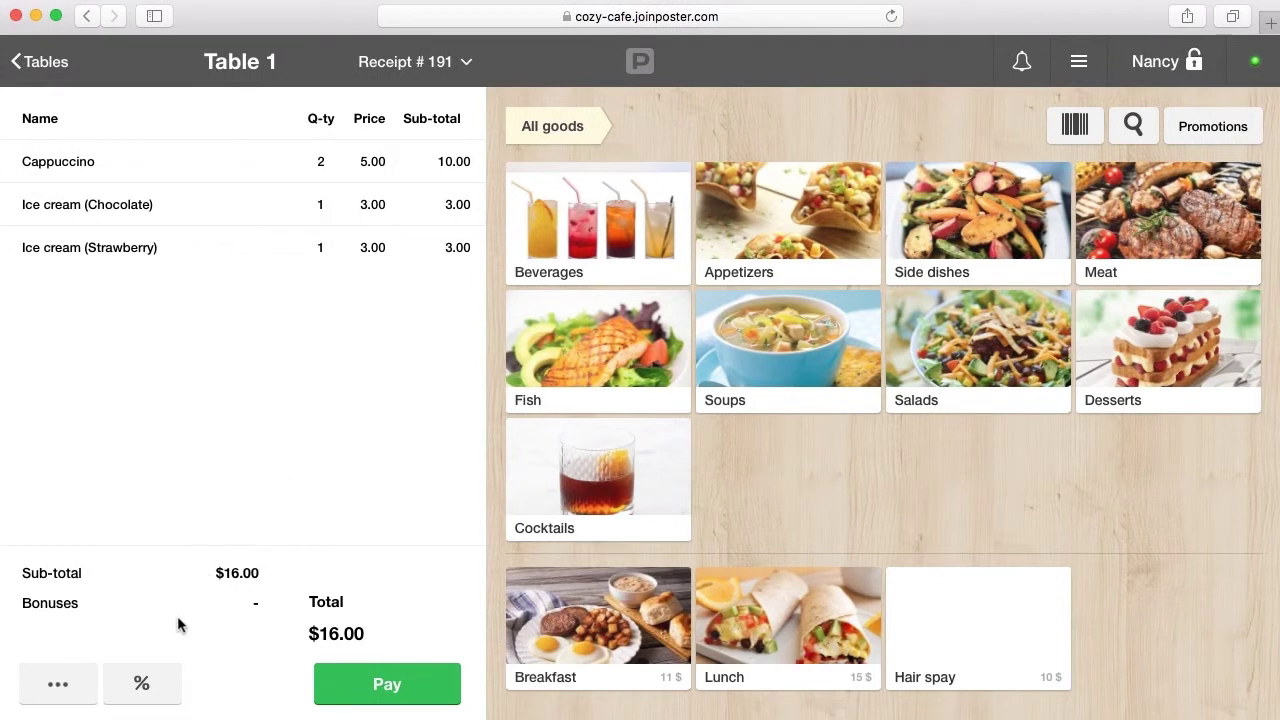
- Attach customer Jim to Table 1's receipt, applying his 15% discount for $13.60
{"action": "left_click", "coordinate": [143, 683]}
{"action": "type", "text": "j"}
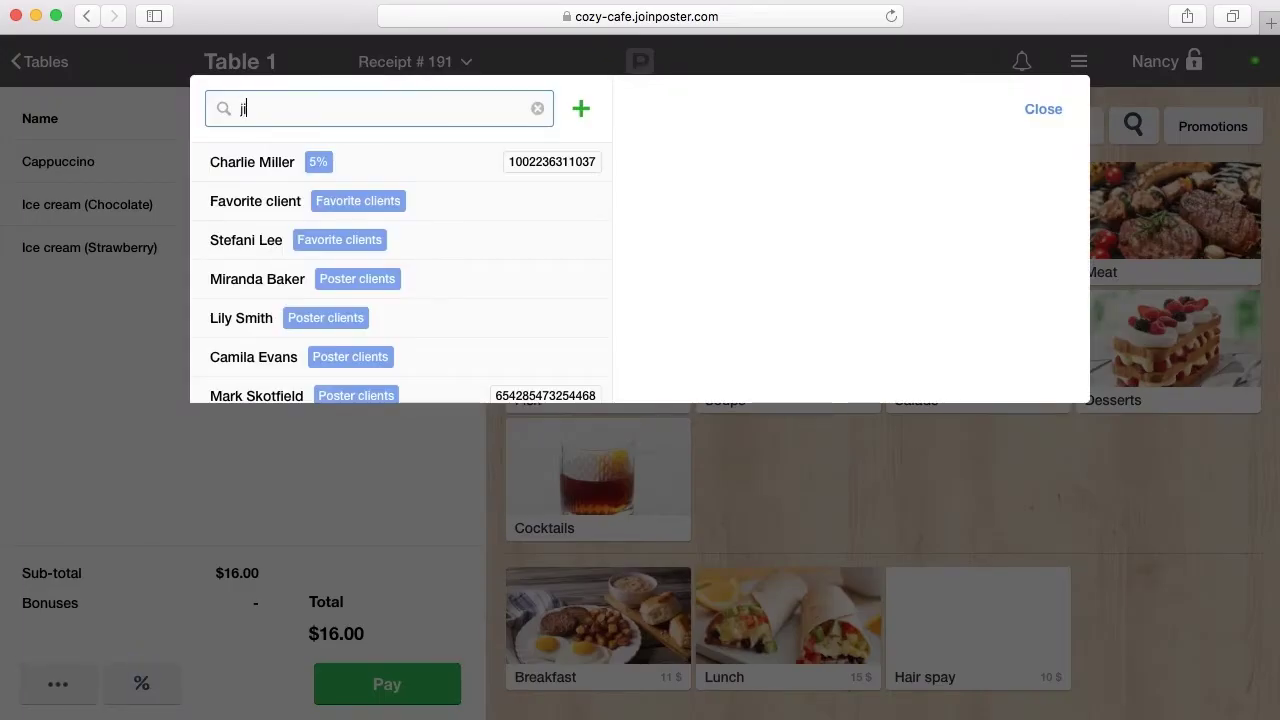
{"action": "type", "text": "im"}
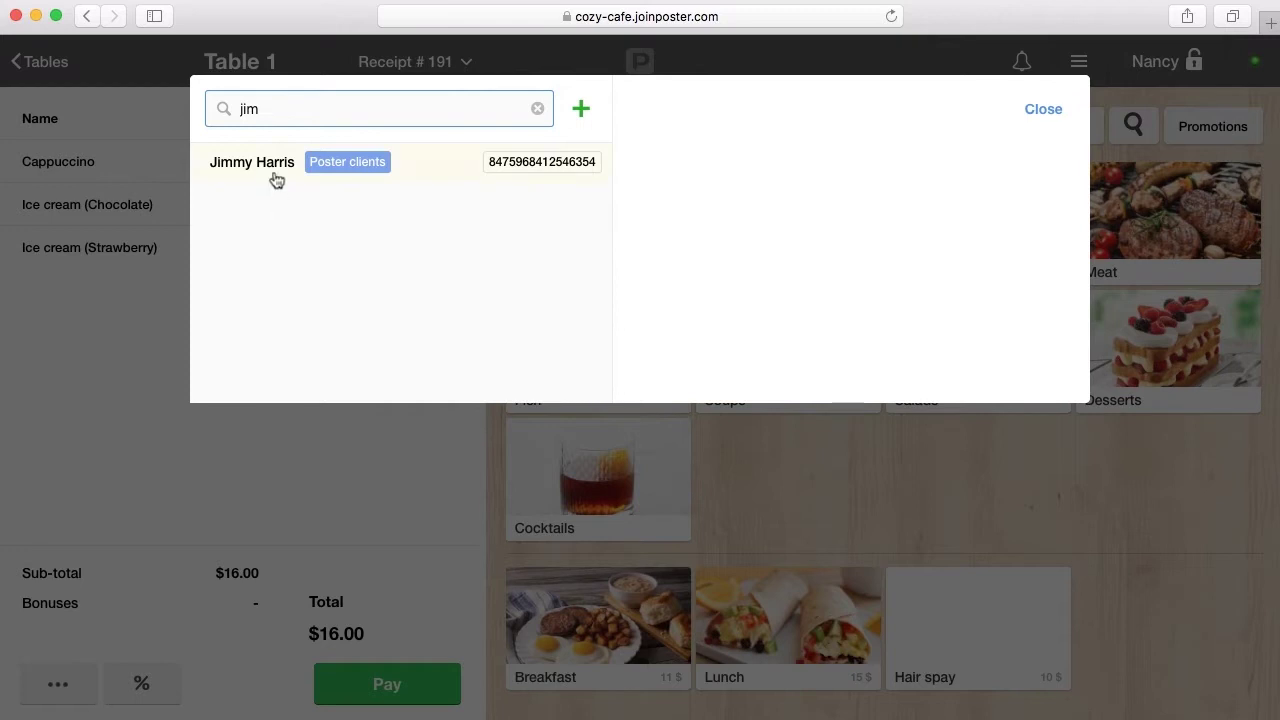
{"action": "left_click", "coordinate": [276, 172]}
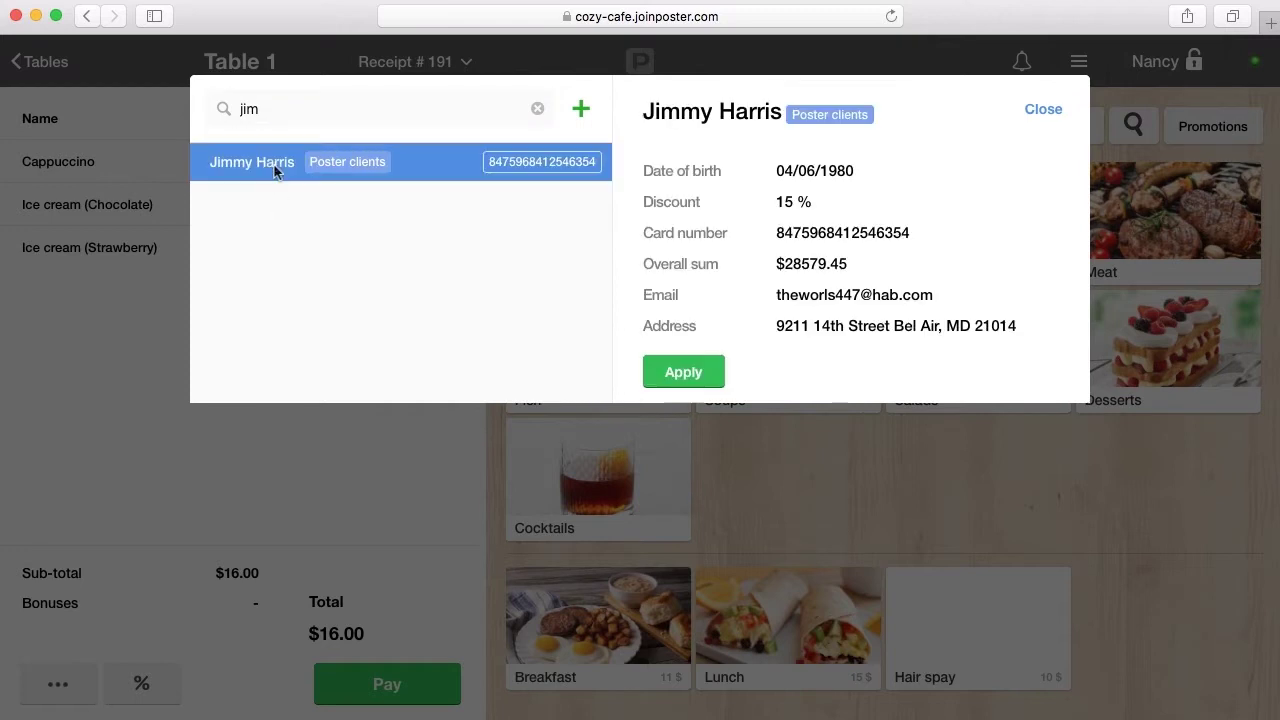
{"action": "left_click", "coordinate": [684, 373]}
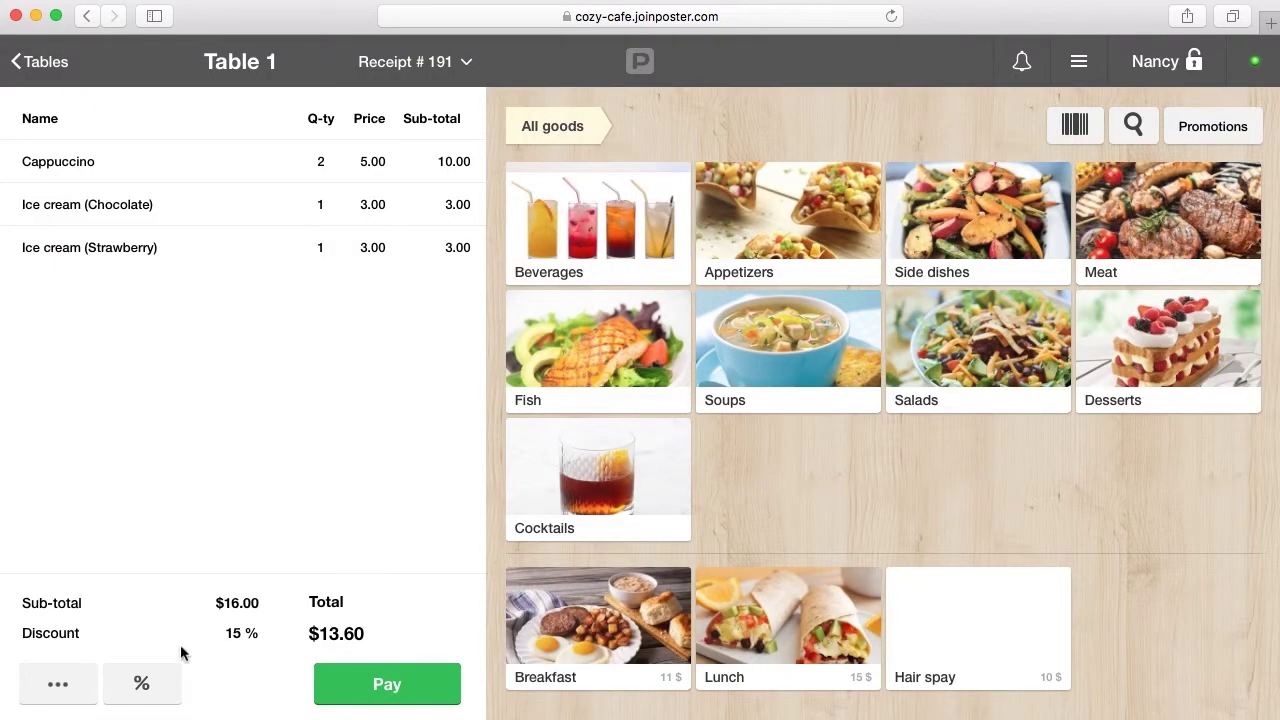
{"action": "left_click", "coordinate": [141, 683]}
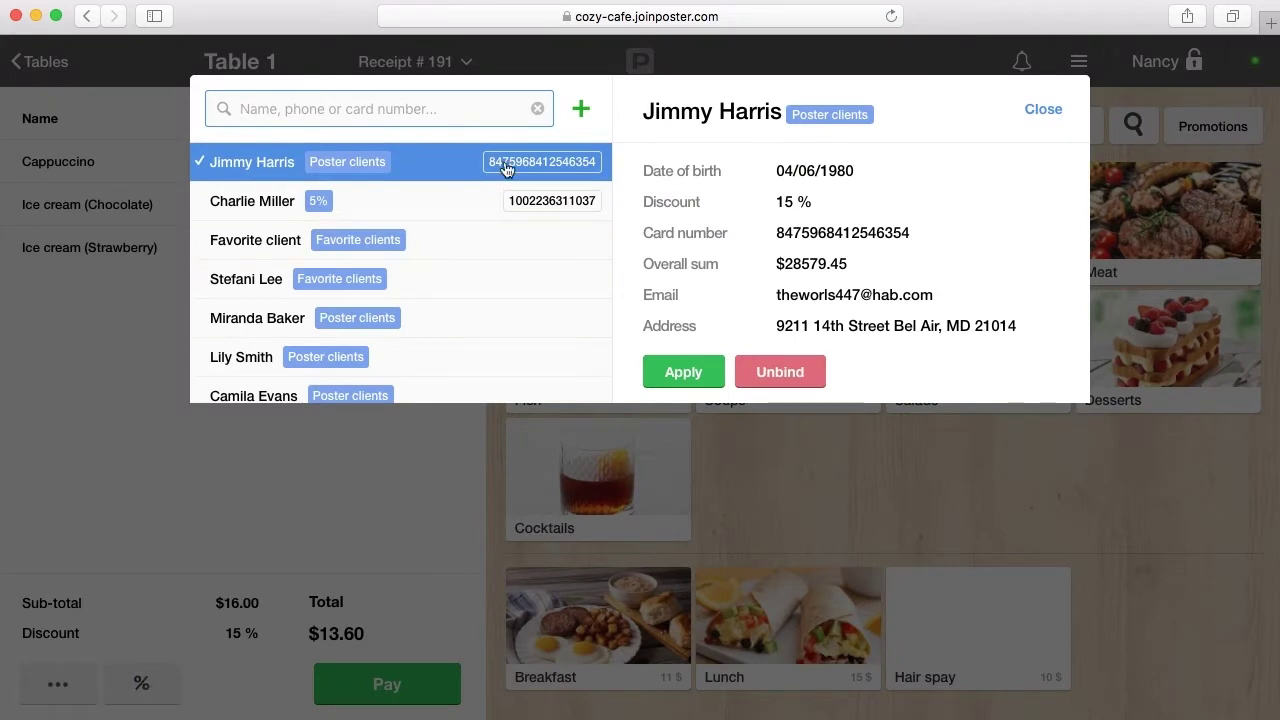
{"action": "left_click", "coordinate": [580, 109]}
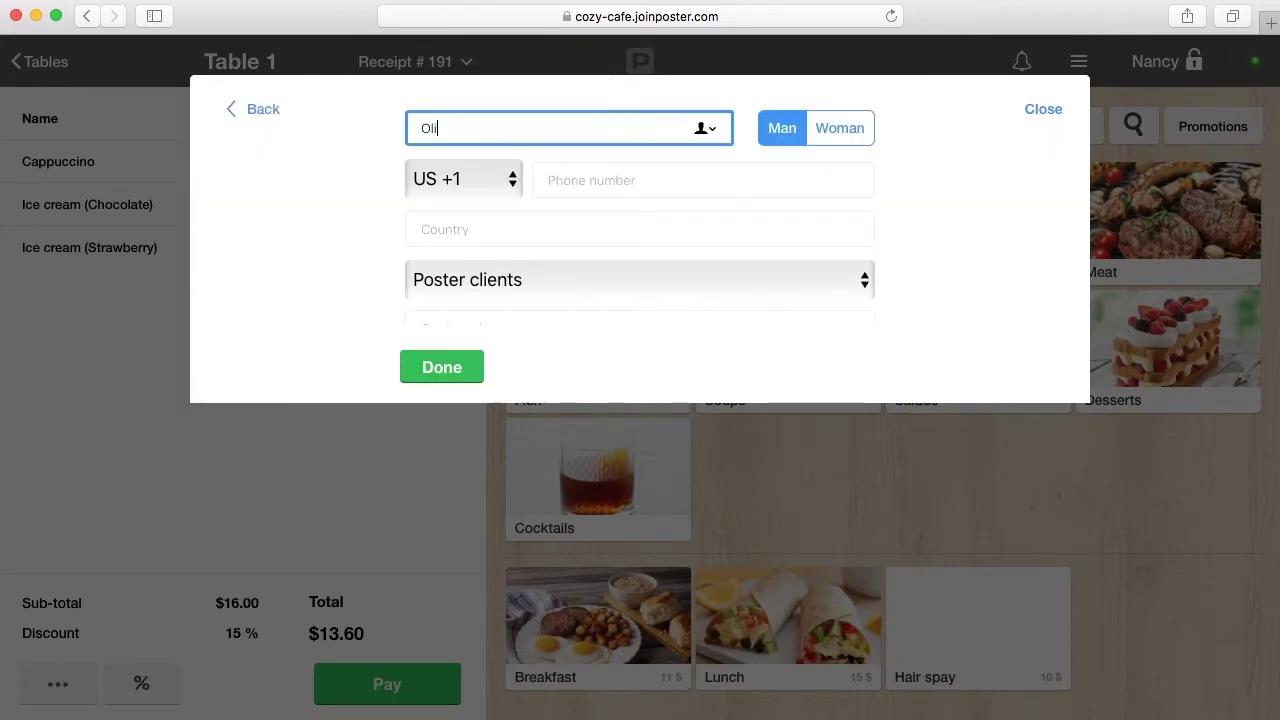
{"action": "left_click", "coordinate": [829, 128]}
{"action": "left_click", "coordinate": [829, 180]}
{"action": "type", "text": "2"}
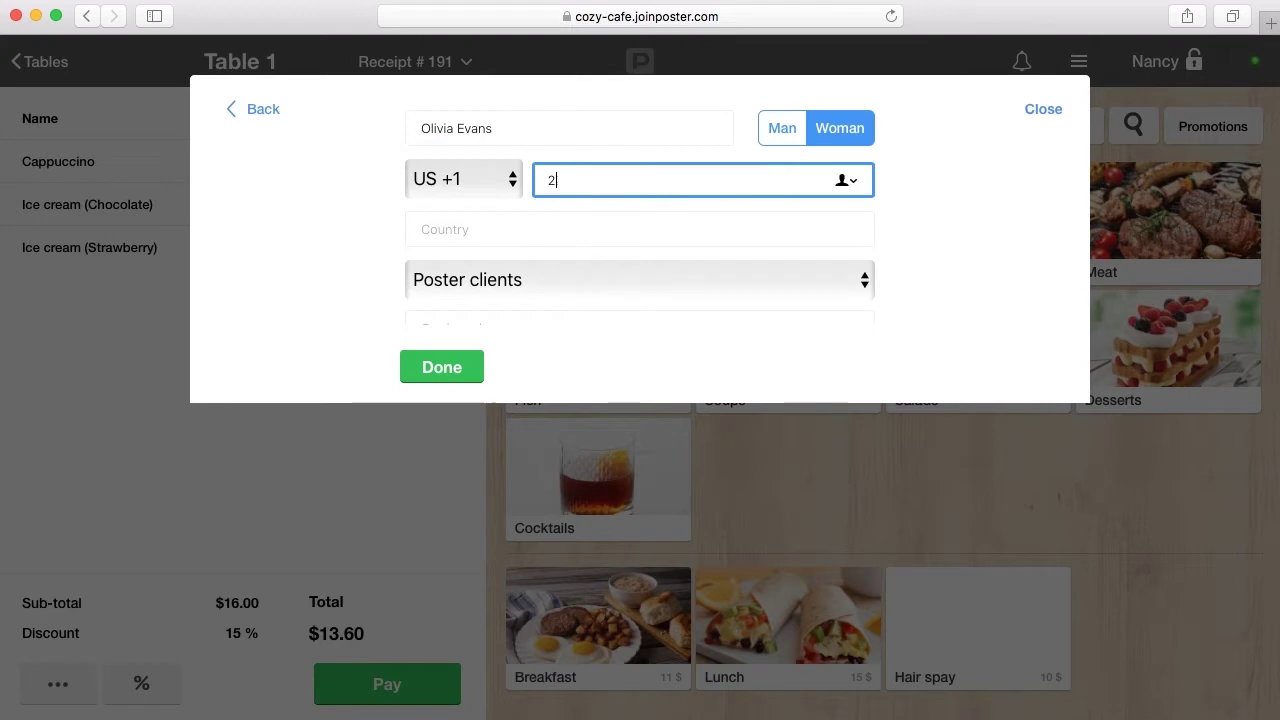
{"action": "type", "text": "12364"}
{"action": "scroll", "coordinate": [729, 160], "scroll_direction": "down", "scroll_amount": 3}
{"action": "left_click", "coordinate": [729, 160]}
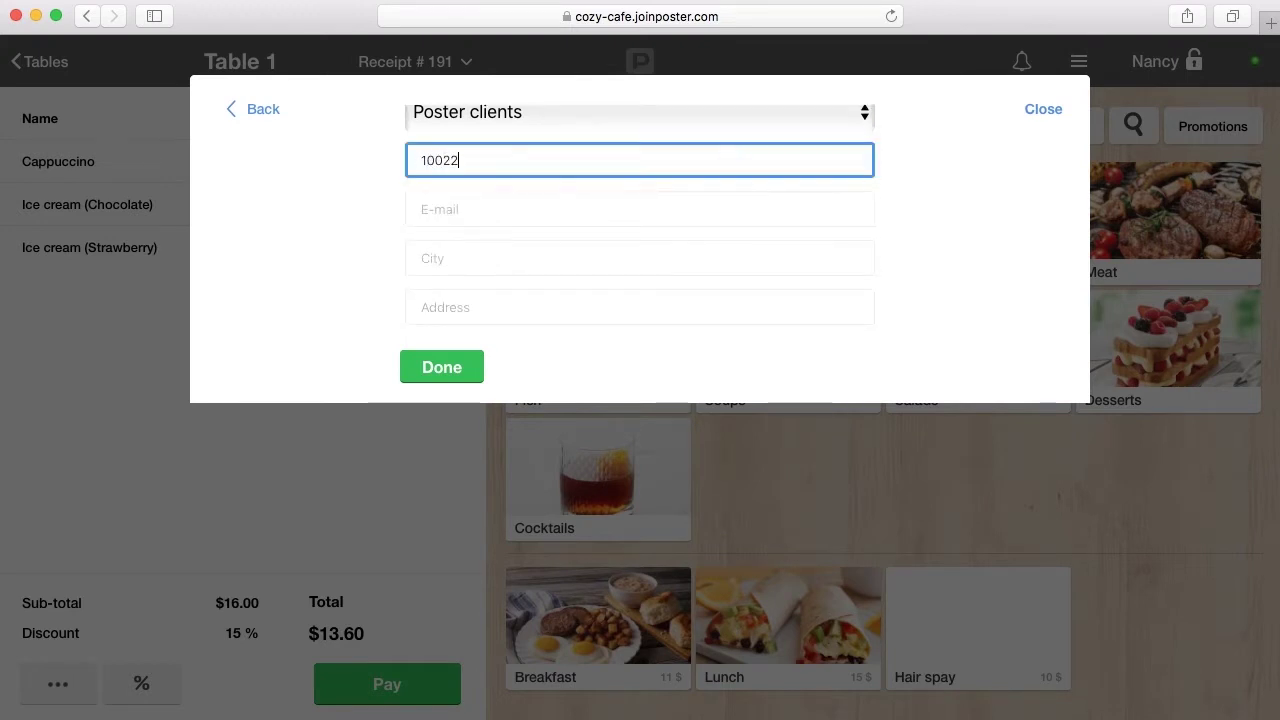
{"action": "left_click", "coordinate": [698, 196]}
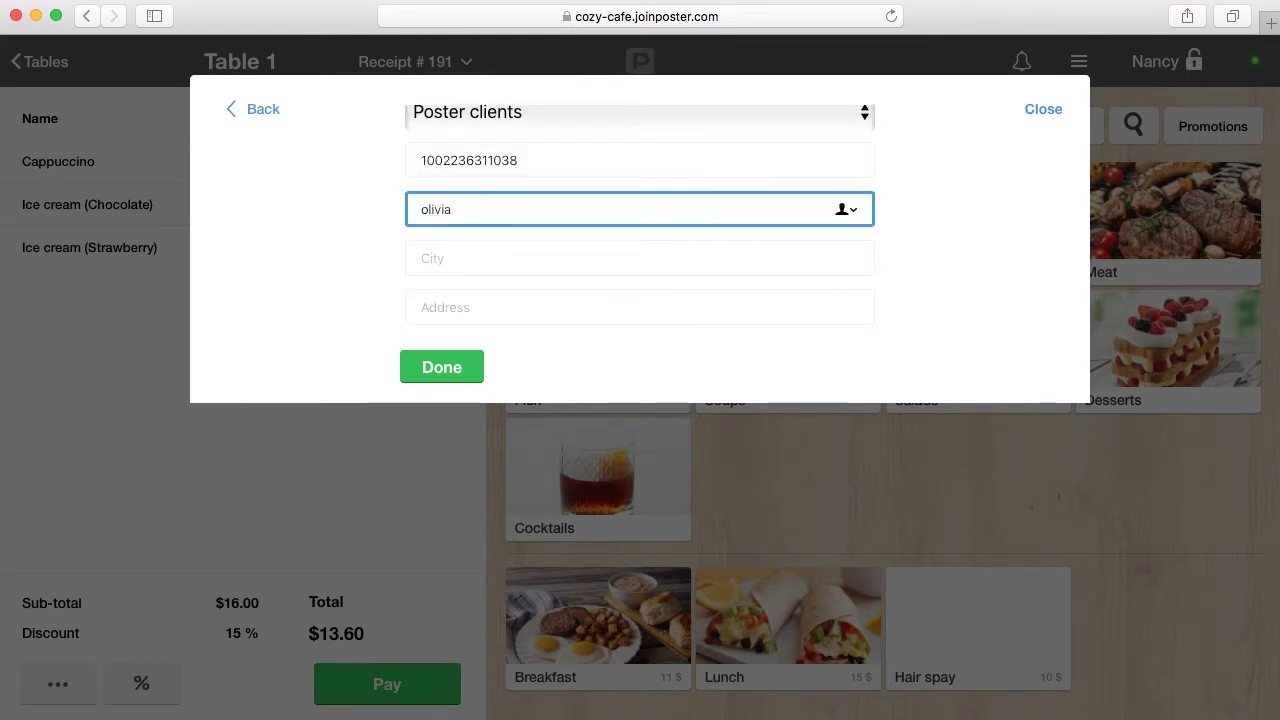
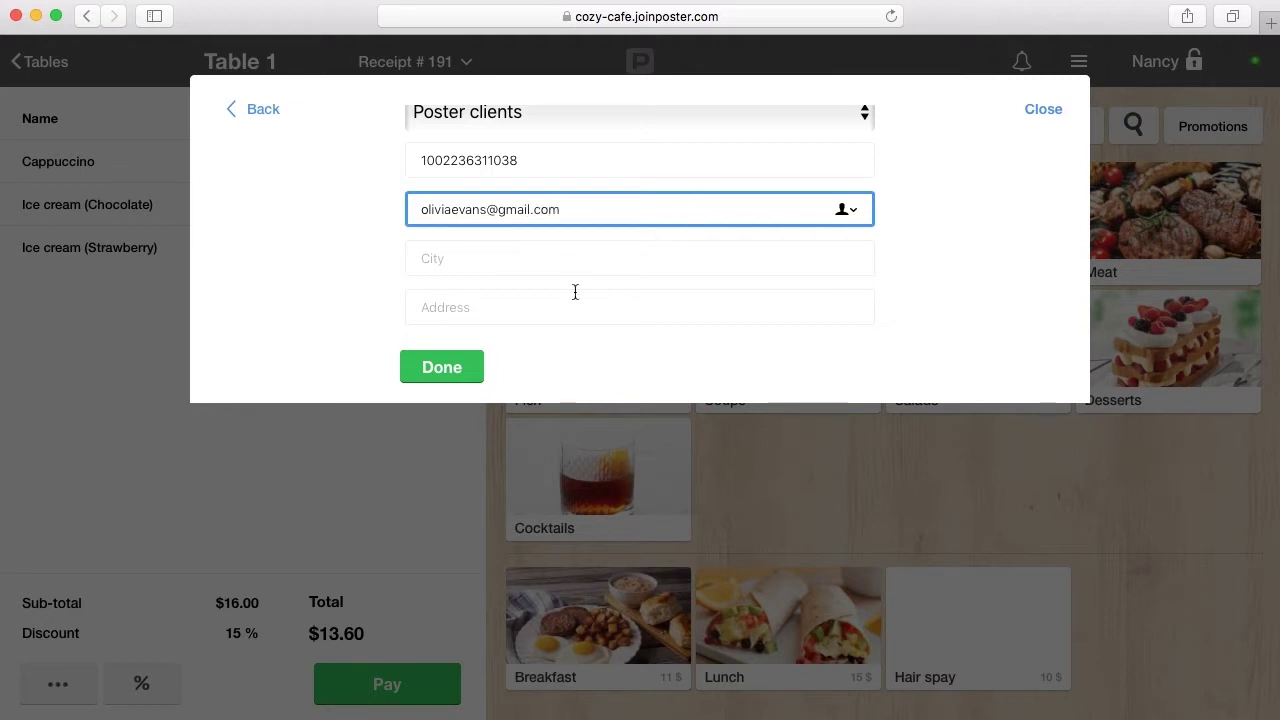
{"action": "left_click", "coordinate": [452, 364]}
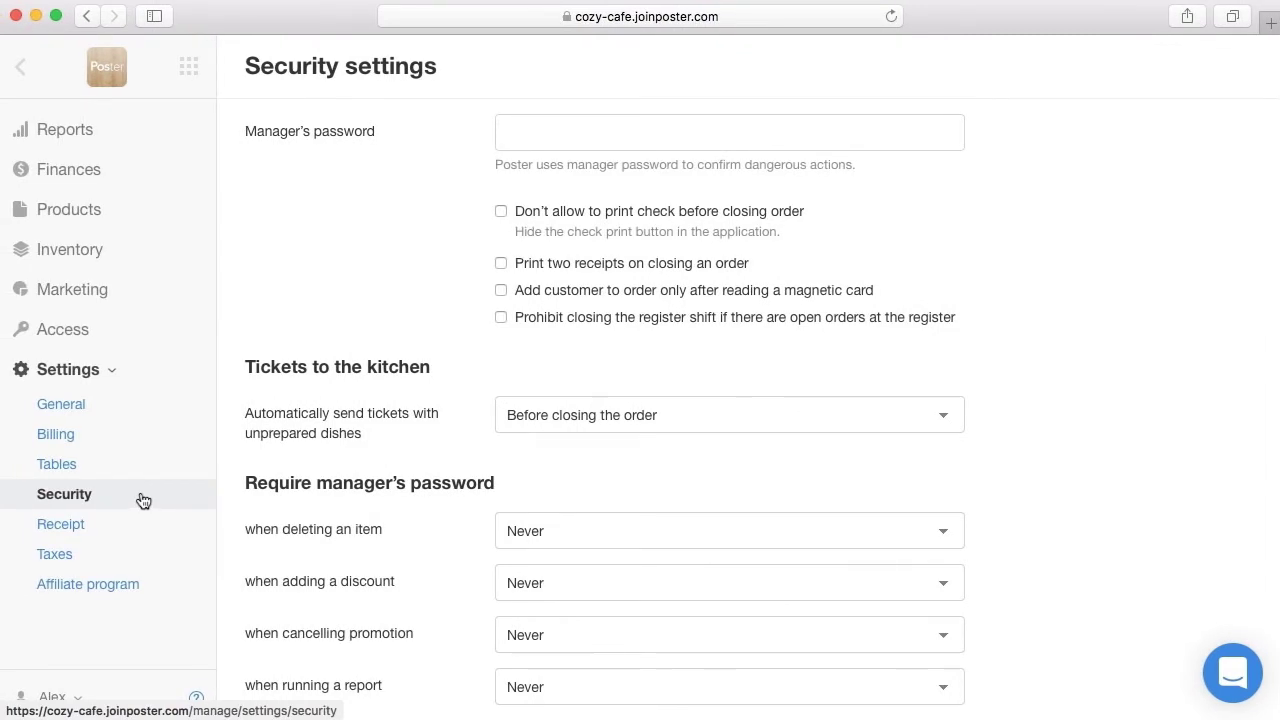
{"action": "left_click", "coordinate": [535, 147]}
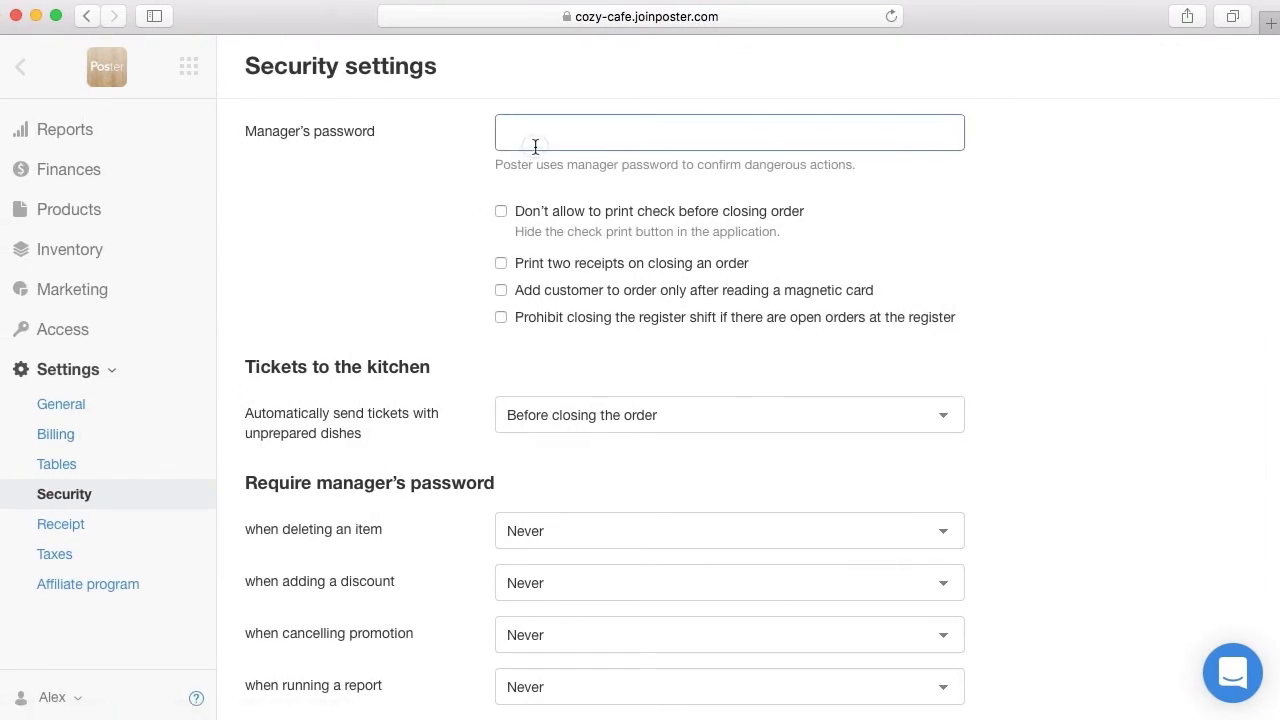
{"action": "left_click", "coordinate": [557, 586]}
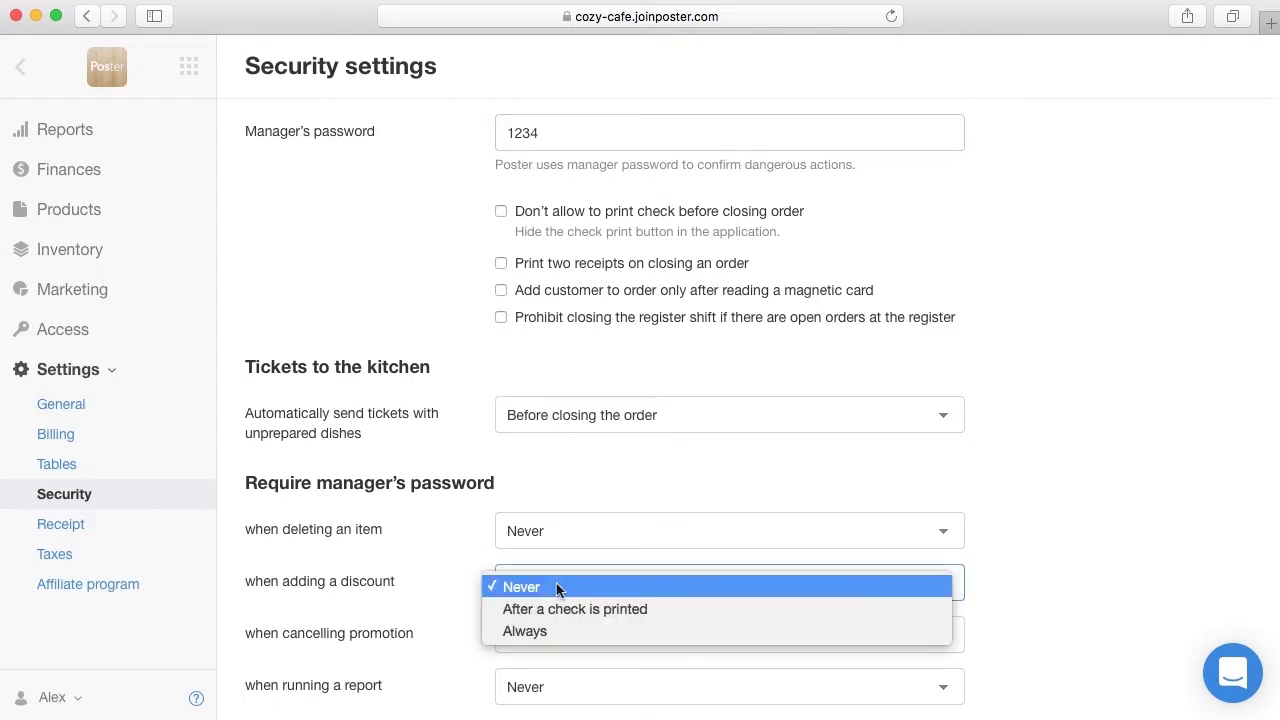
{"action": "left_click", "coordinate": [556, 632]}
{"action": "scroll", "coordinate": [557, 640], "scroll_direction": "down", "scroll_amount": 5}
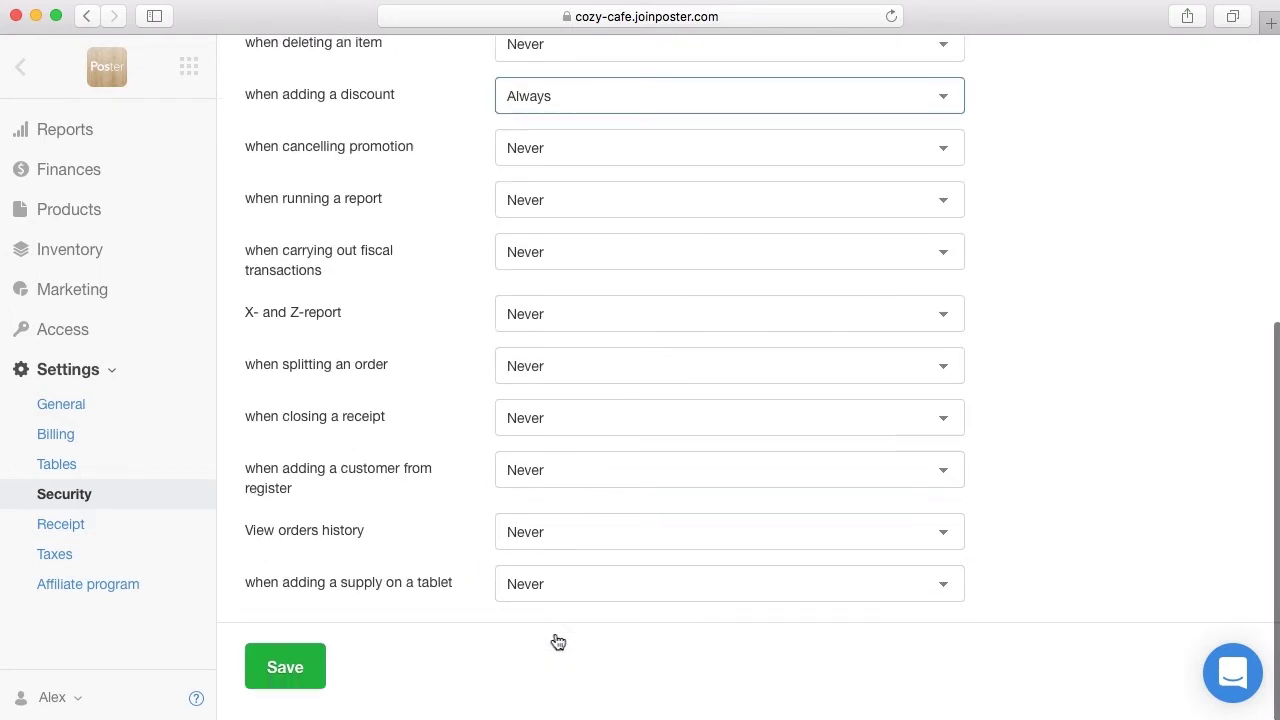
{"action": "left_click", "coordinate": [296, 672]}
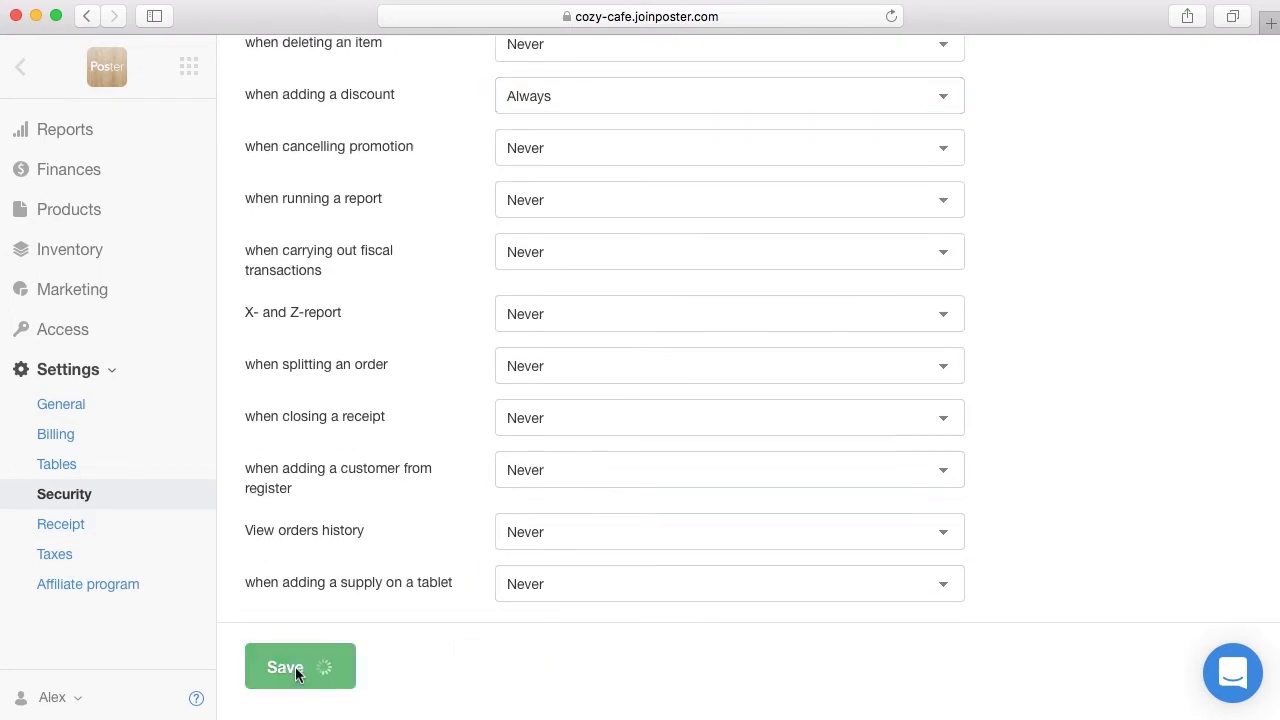